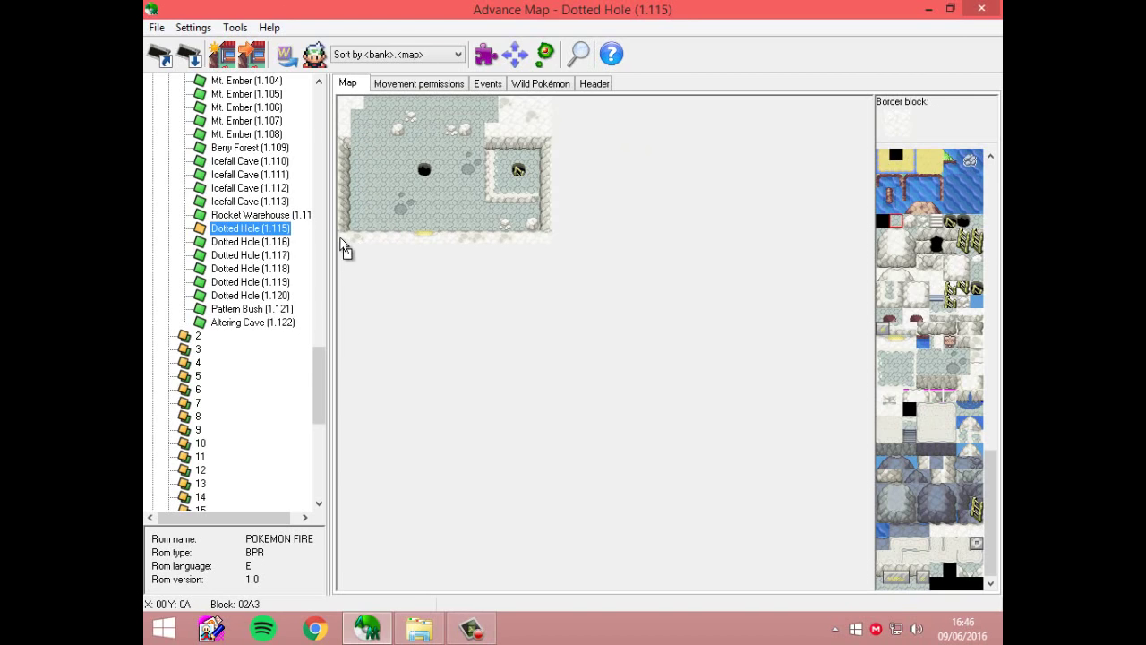
# Cover the entire Dotted Hole map with the plain cave floor block, replacing its walls, rocks and holes
pyautogui.moveTo(400, 237)
pyautogui.mouseDown()
pyautogui.moveTo(516, 240)
pyautogui.moveTo(542, 138)
pyautogui.mouseUp()
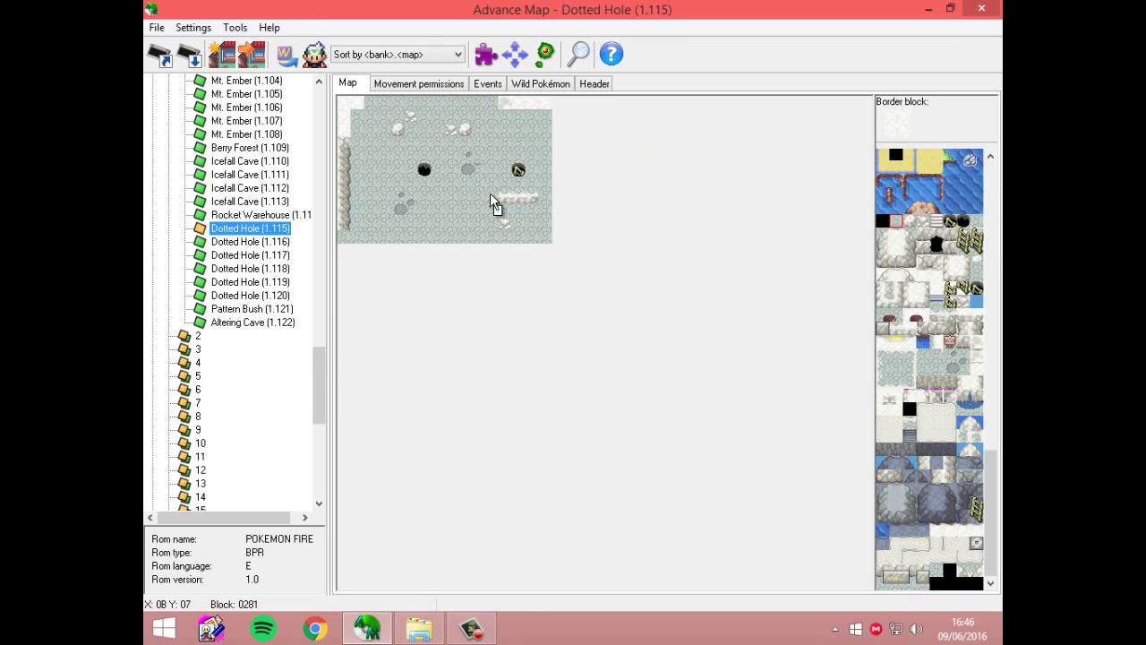
pyautogui.moveTo(520, 170)
pyautogui.mouseDown()
pyautogui.moveTo(511, 190)
pyautogui.moveTo(316, 189)
pyautogui.moveTo(394, 205)
pyautogui.moveTo(347, 125)
pyautogui.mouseUp()
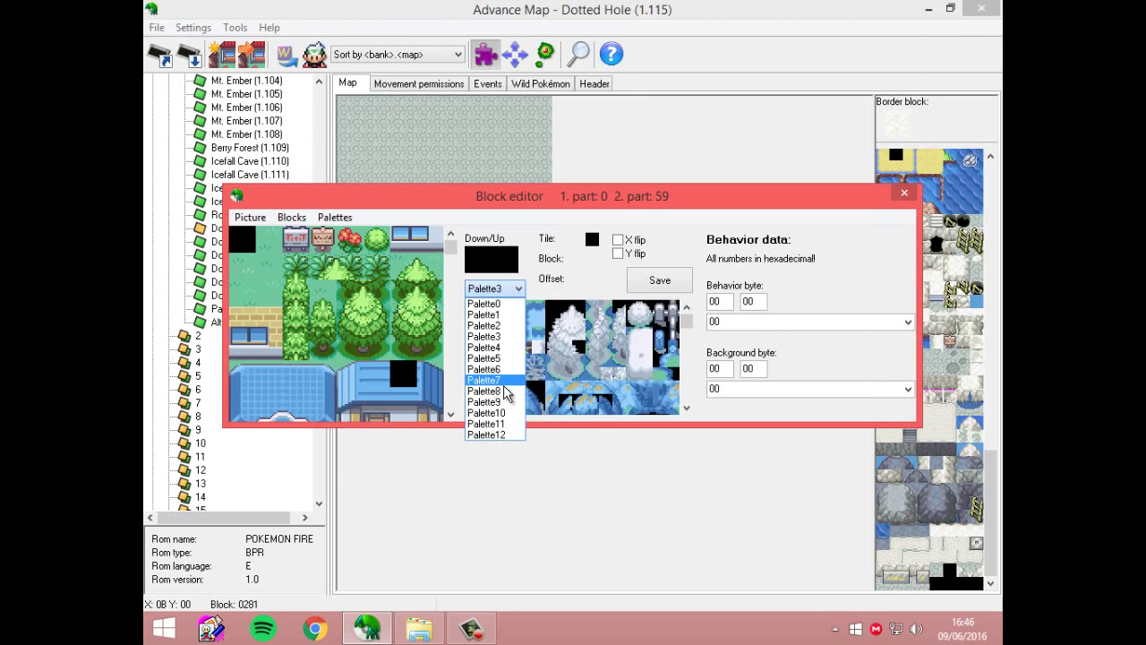
# Display the block editor's tiles with Palette8 and find the white cave rock tiles and blocks
pyautogui.click(503, 387)
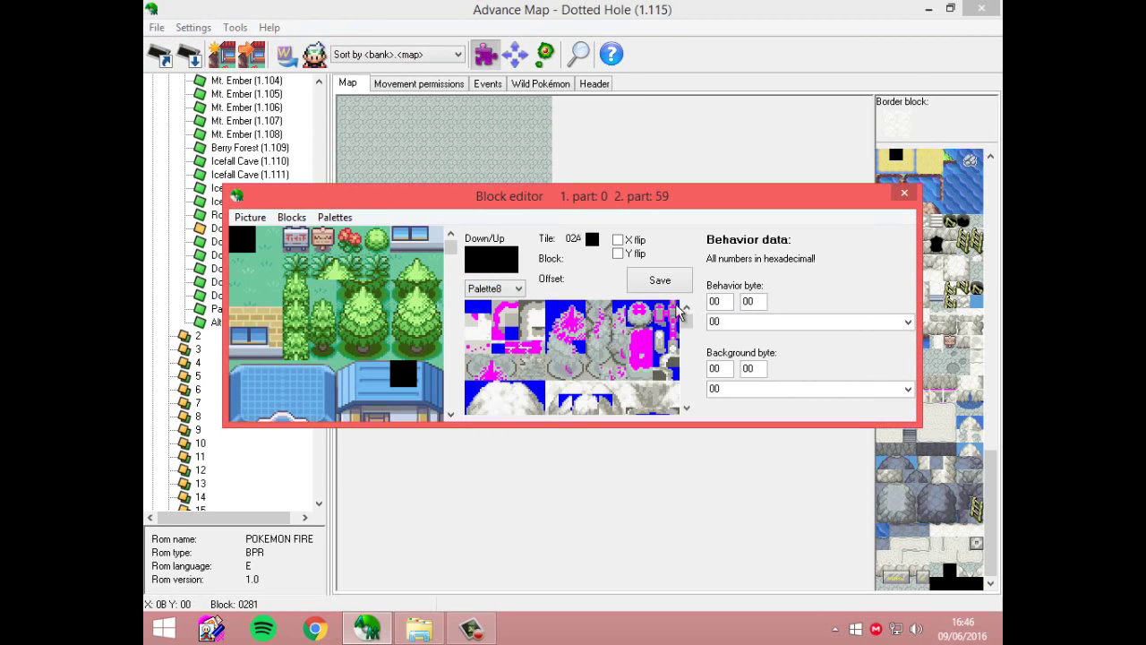
pyautogui.moveTo(686, 327); pyautogui.dragTo(688, 382)
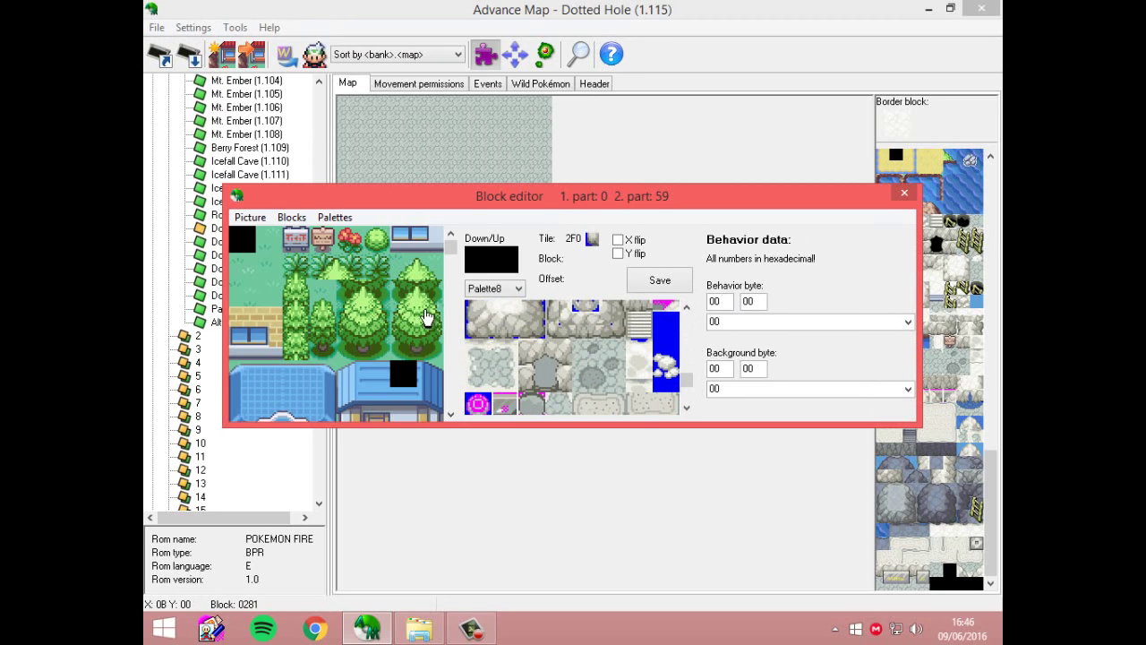
pyautogui.click(426, 317)
pyautogui.moveTo(452, 251); pyautogui.dragTo(461, 367)
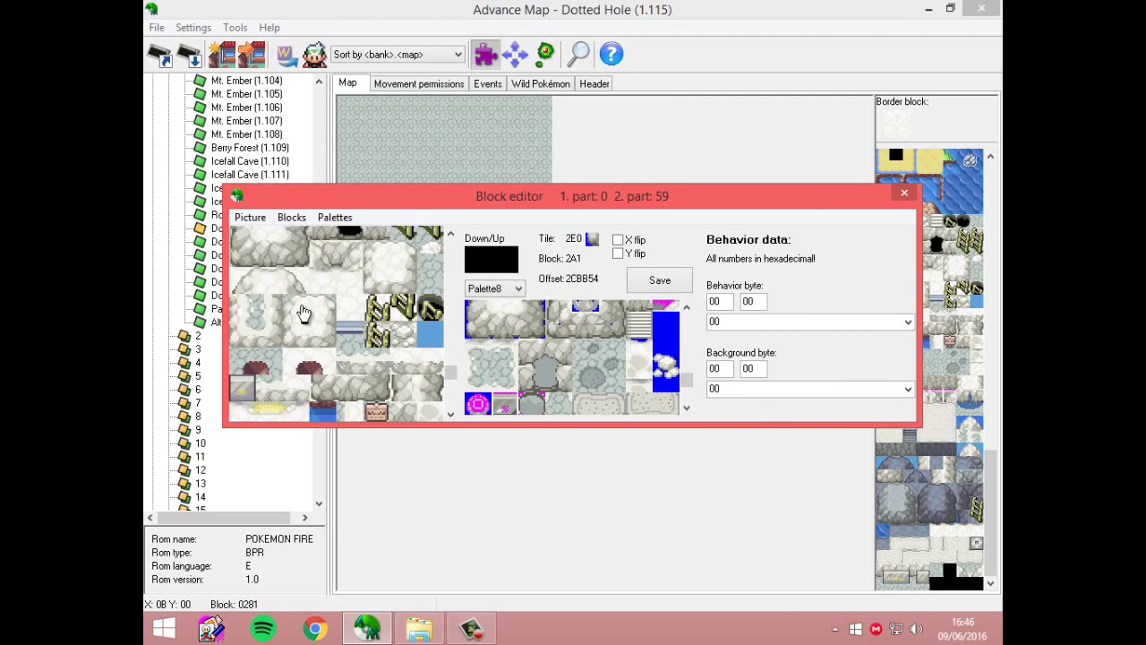
# Set the red value of Palette8's cyan colour to 248 in the palette editor and close the editor
pyautogui.click(336, 217)
pyautogui.click(358, 237)
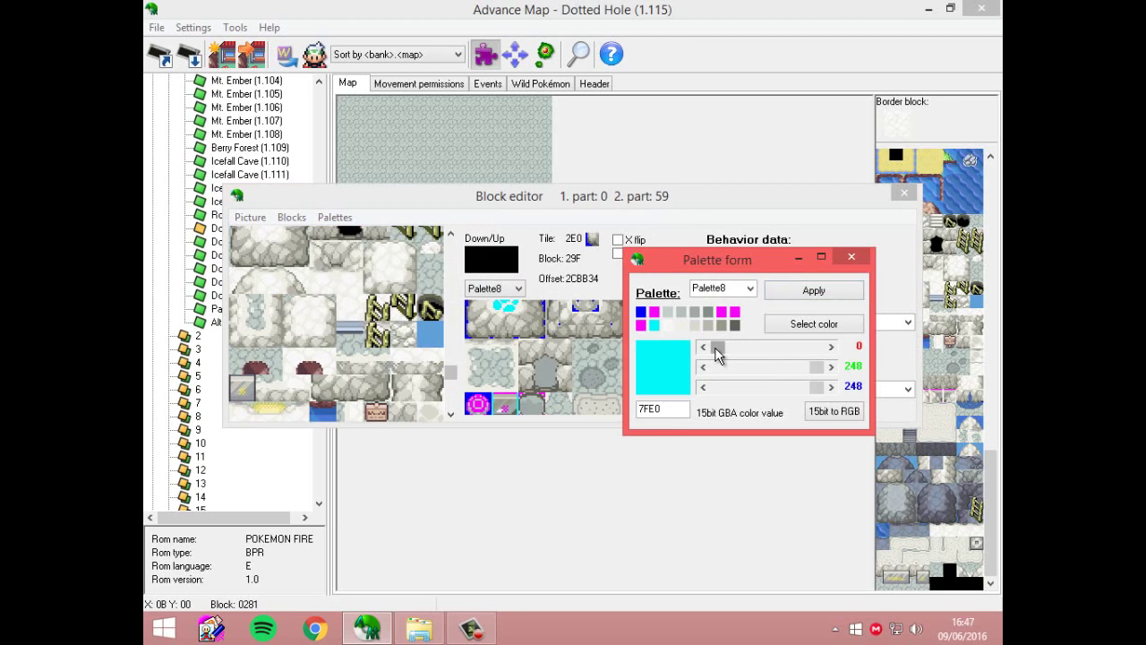
pyautogui.moveTo(714, 342); pyautogui.dragTo(800, 343)
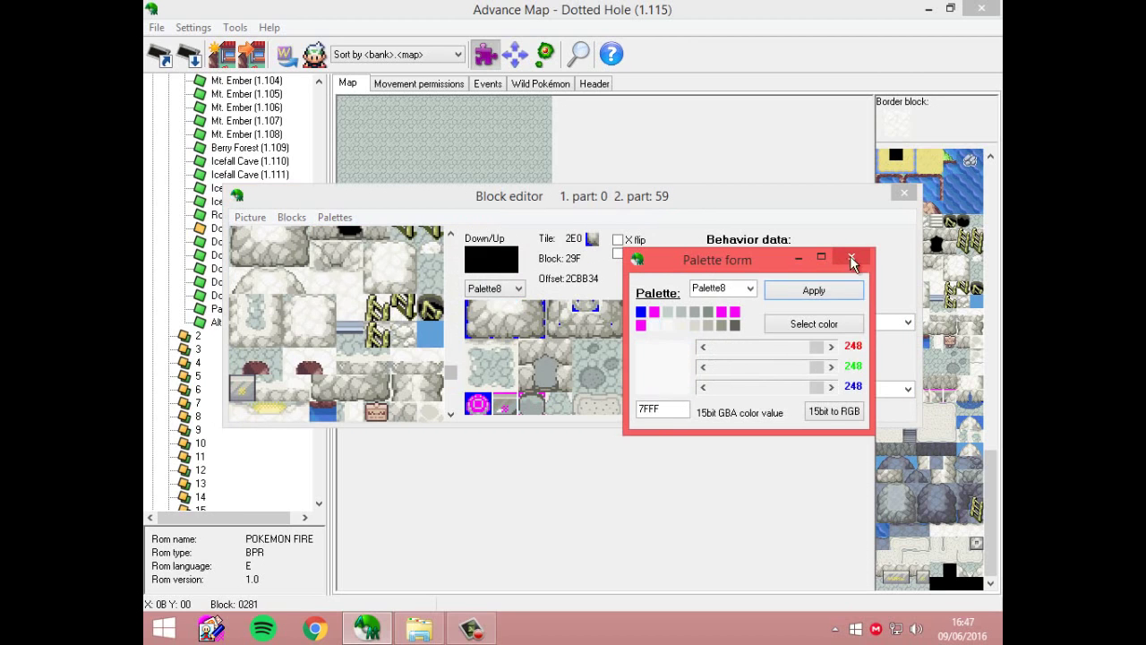
pyautogui.click(850, 257)
# Open the 2ezn5o6 image from the desktop, examine the brown cave rock colours up close, and close it
pyautogui.press('super+d')
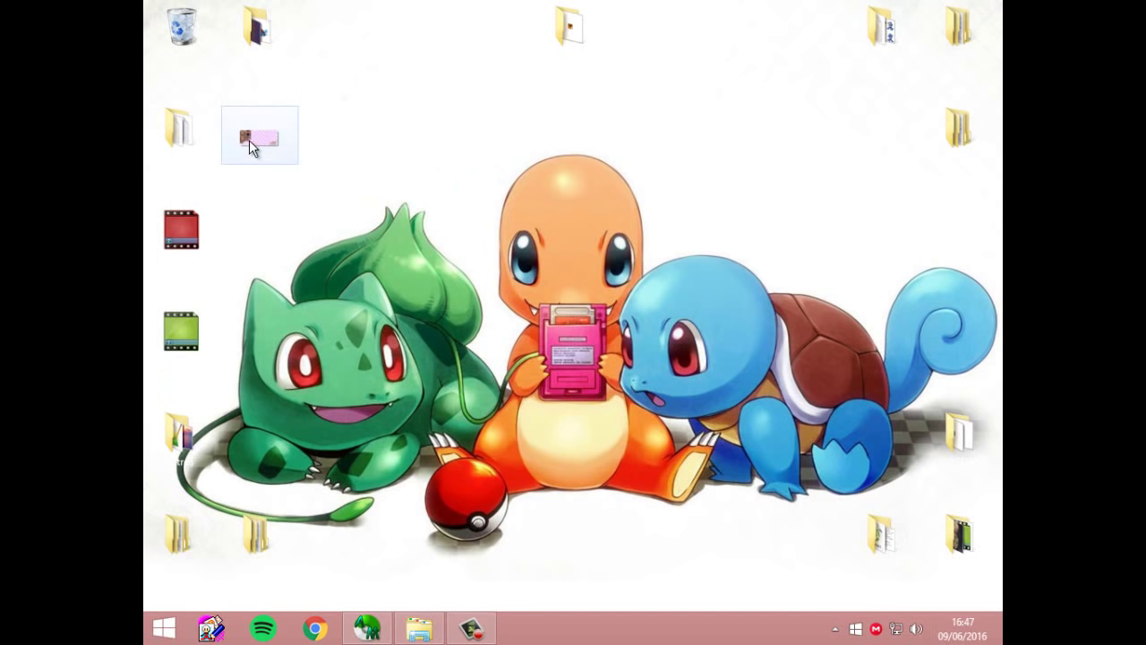
pyautogui.doubleClick(250, 147)
pyautogui.scroll(4, 230, 222)
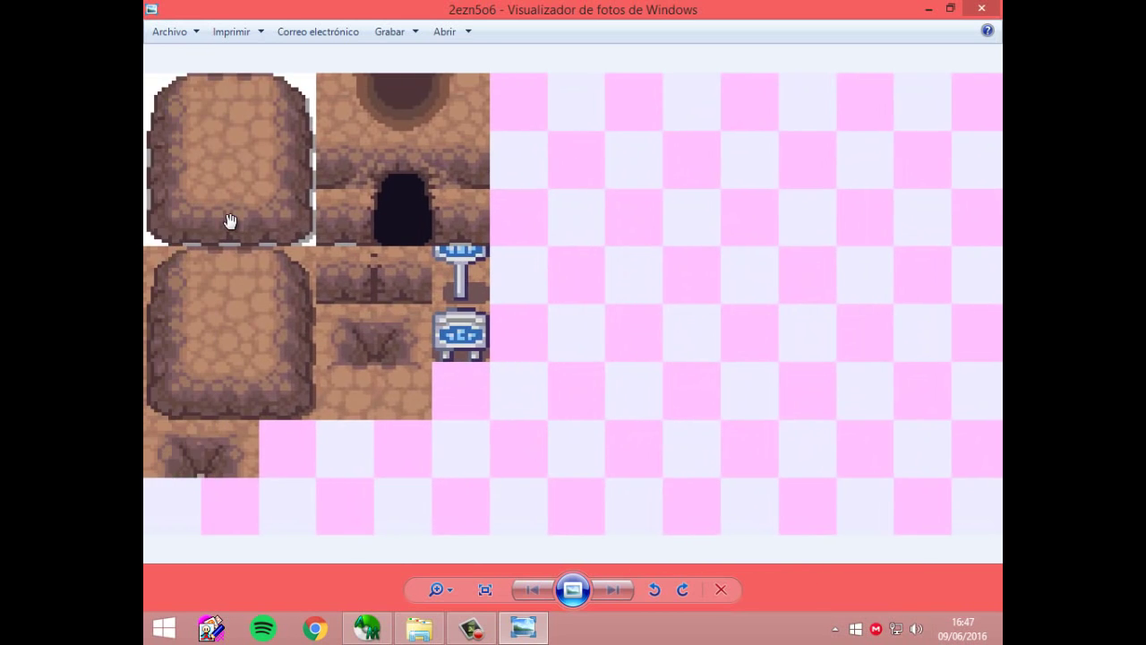
pyautogui.scroll(3, 230, 221)
pyautogui.scroll(3, 301, 293)
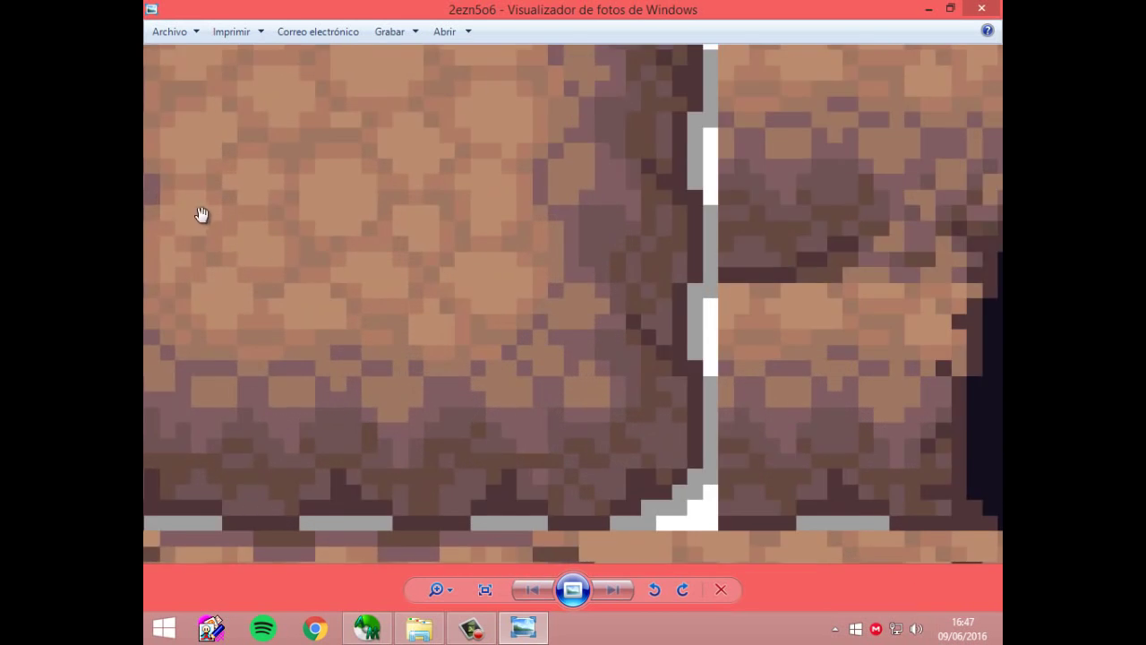
pyautogui.moveTo(218, 128); pyautogui.dragTo(386, 292)
pyautogui.scroll(-10, 386, 292)
pyautogui.click(982, 8)
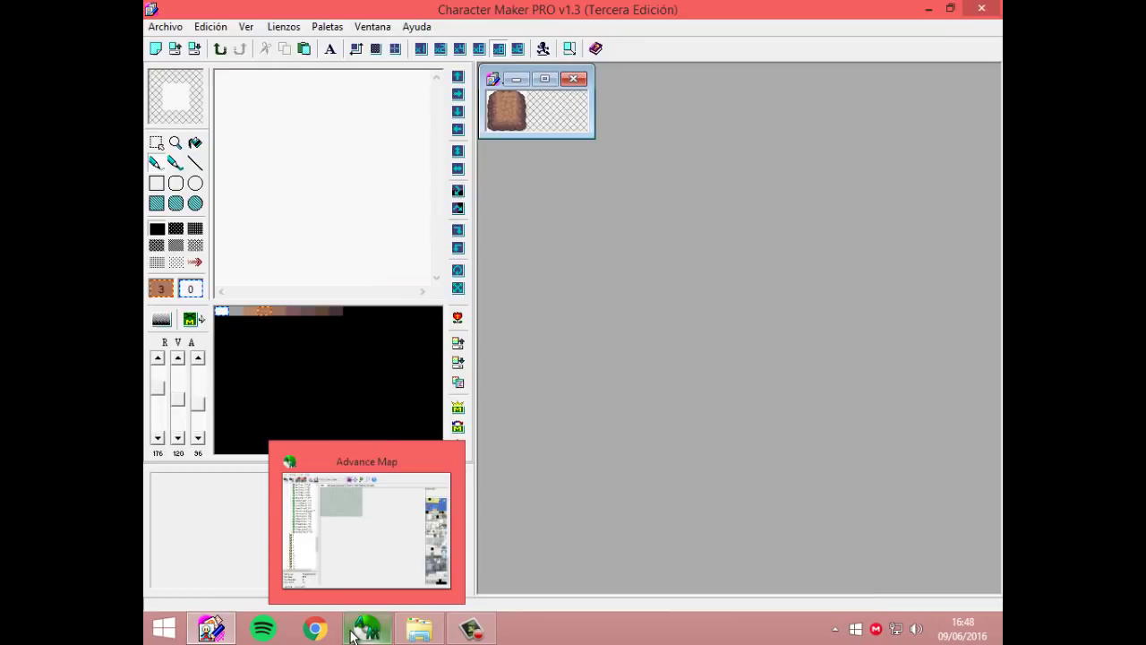
# Switch to Advance Map and write the recoloured brown palette to the ROM
pyautogui.click(367, 628)
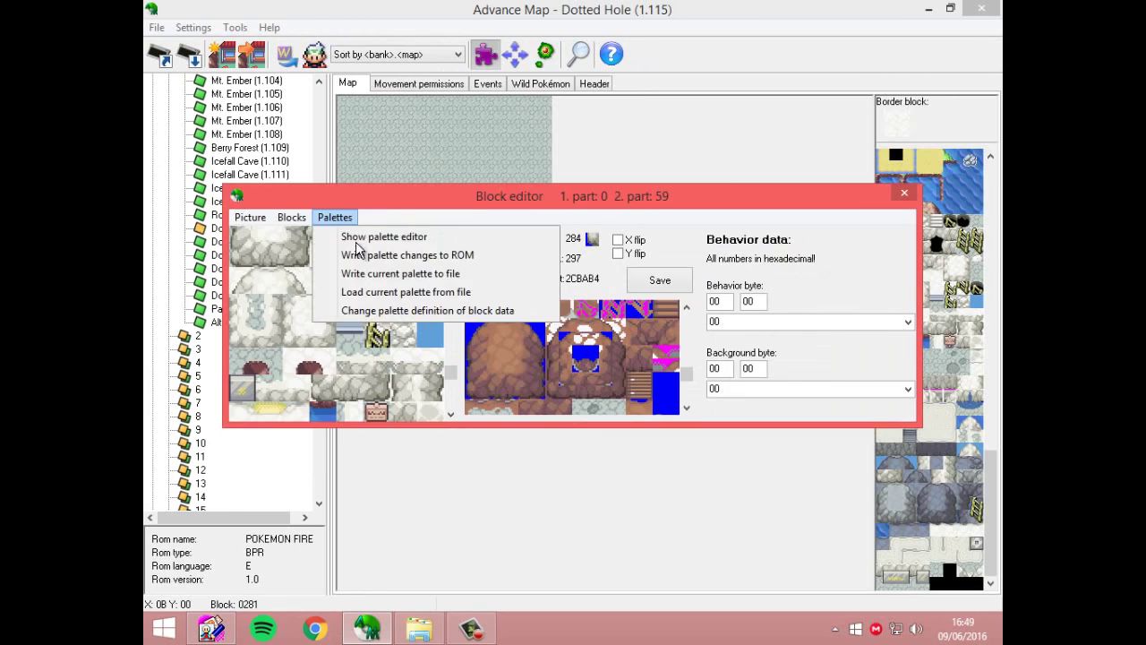
pyautogui.click(358, 250)
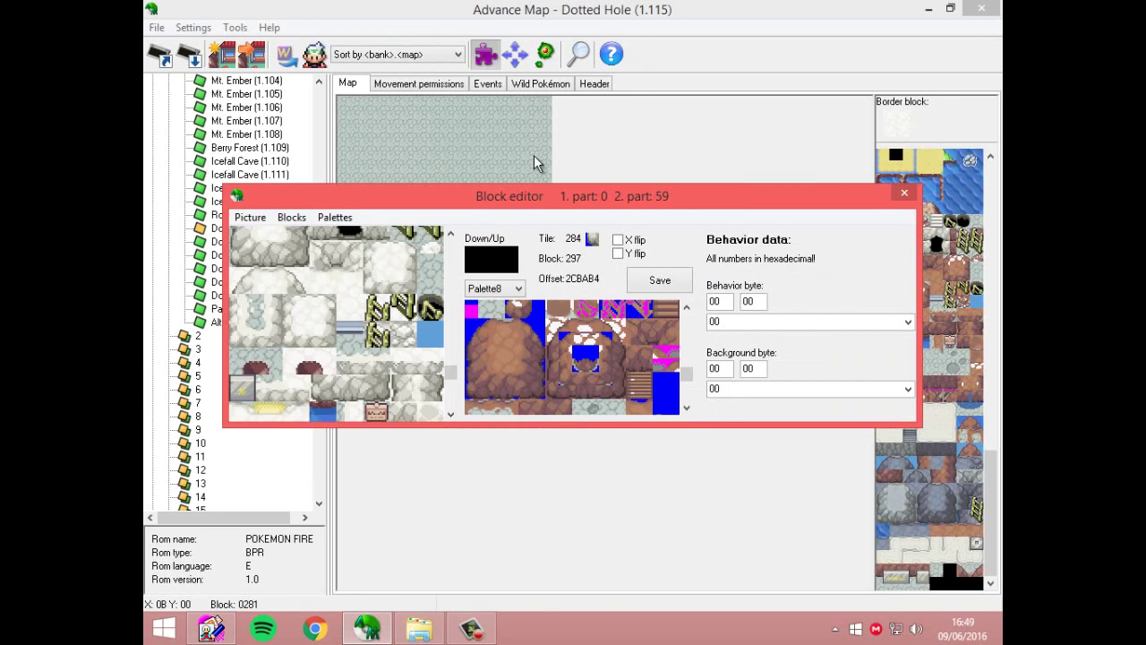
# Set Palette8's remaining white colour to the neighbouring brown: red 184, green 136, blue 104
pyautogui.moveTo(549, 200); pyautogui.dragTo(613, 286)
pyautogui.click(412, 309)
pyautogui.click(438, 329)
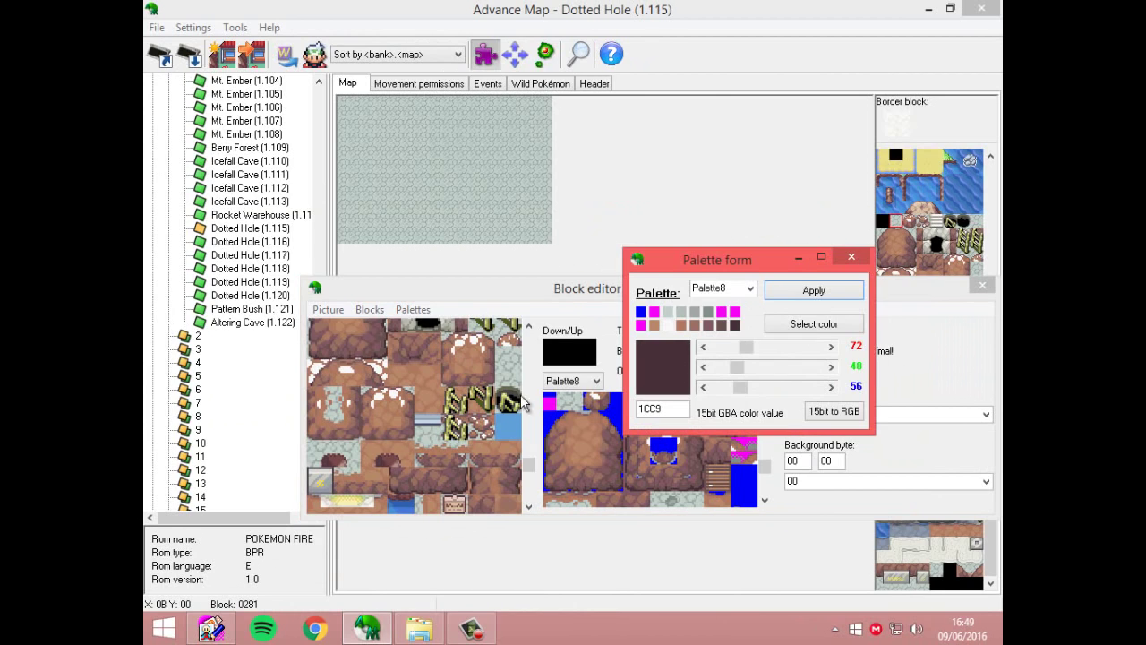
pyautogui.click(654, 325)
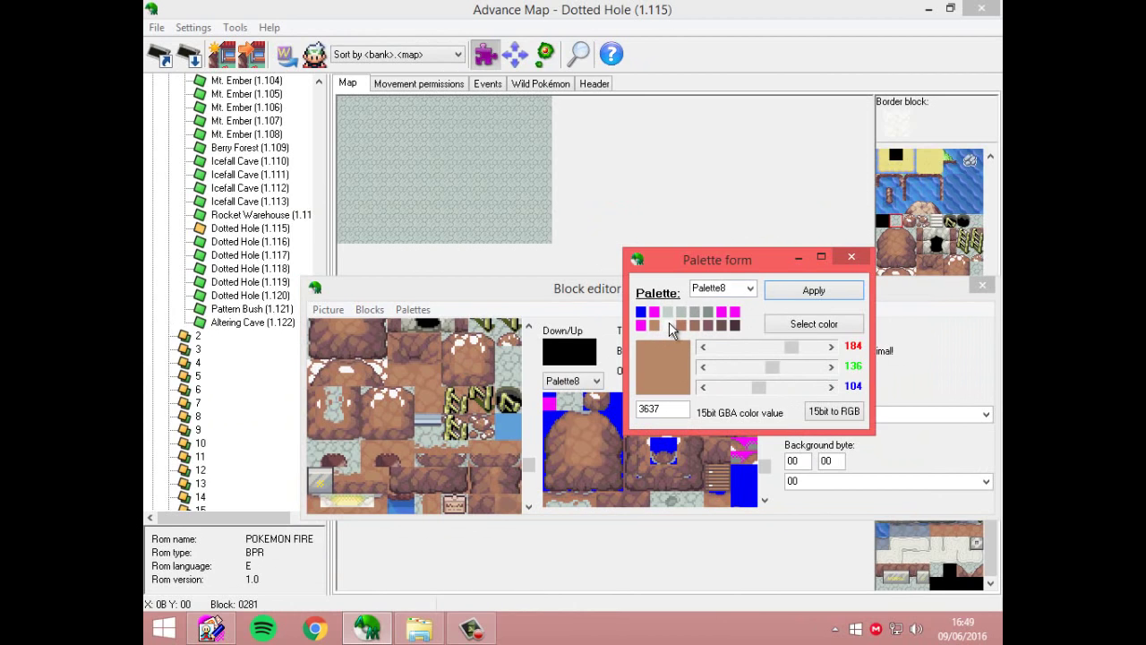
pyautogui.click(668, 325)
pyautogui.moveTo(816, 347); pyautogui.dragTo(758, 387)
pyautogui.click(851, 257)
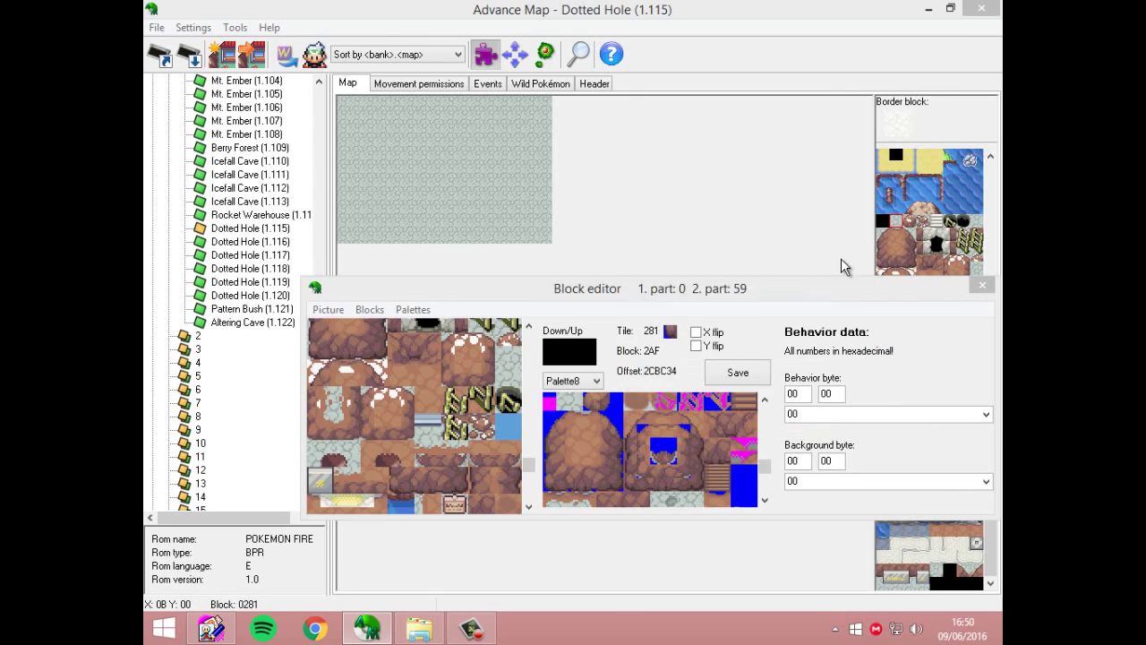
# Write the completed brown palette to the ROM and close the block editor
pyautogui.click(411, 310)
pyautogui.click(465, 345)
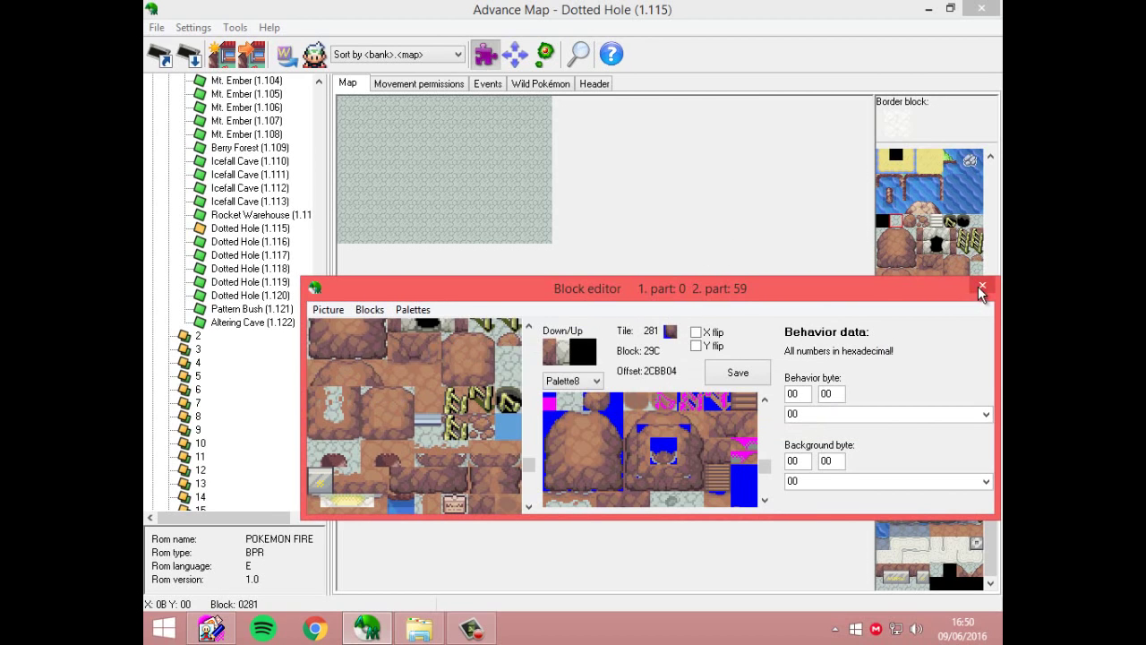
pyautogui.click(982, 286)
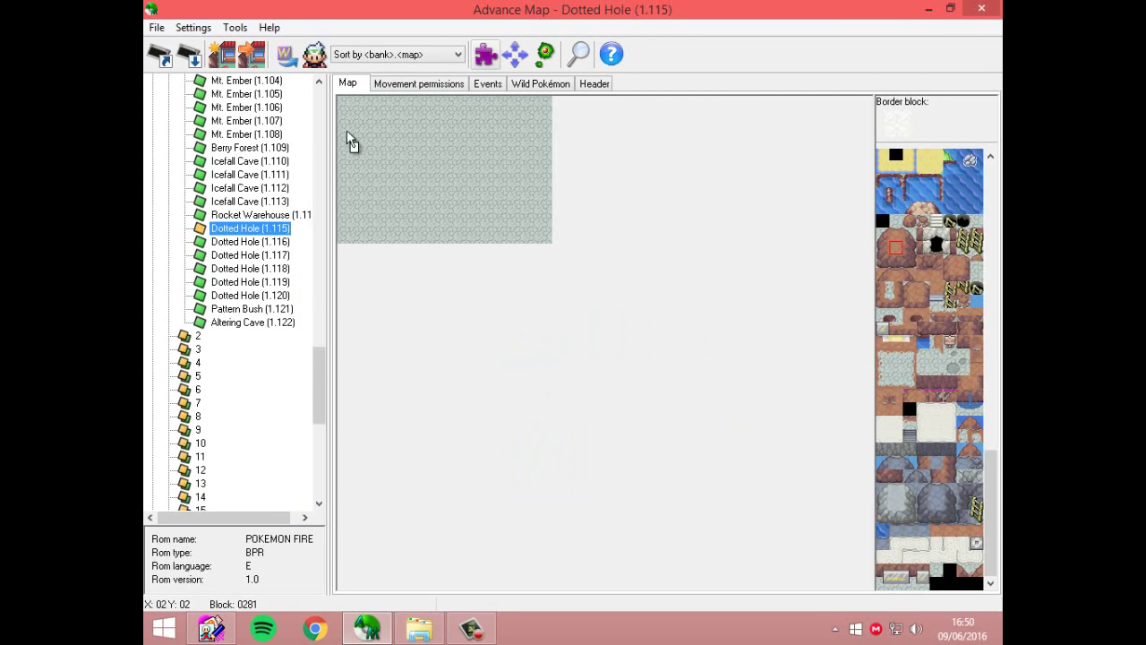
# Test the brown rock blocks by painting a small plateau on the map, and cover it again with plain floor
pyautogui.moveTo(406, 180); pyautogui.dragTo(412, 197)
pyautogui.click(897, 262)
pyautogui.click(907, 262)
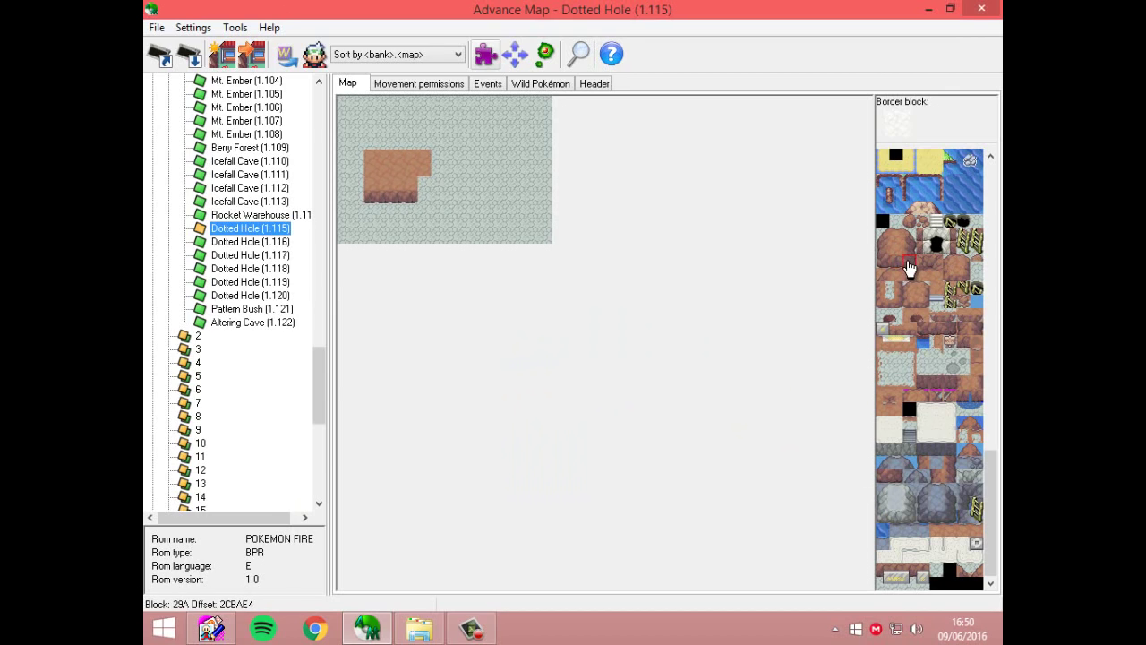
pyautogui.click(433, 188)
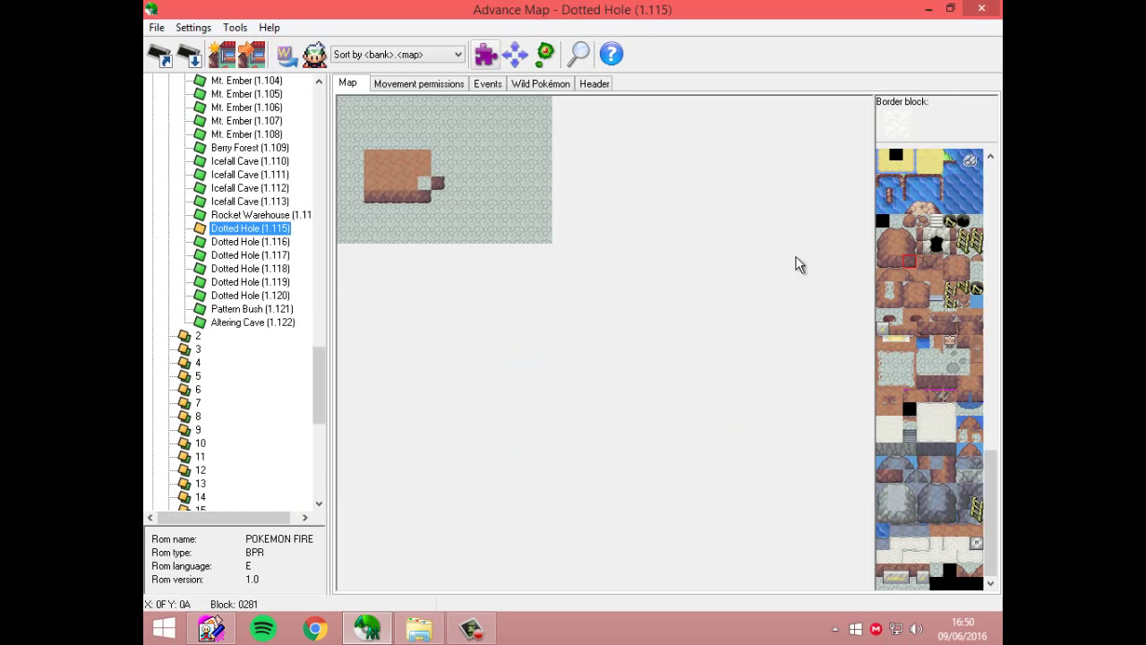
pyautogui.click(908, 246)
pyautogui.click(440, 166)
pyautogui.moveTo(424, 196); pyautogui.dragTo(366, 159)
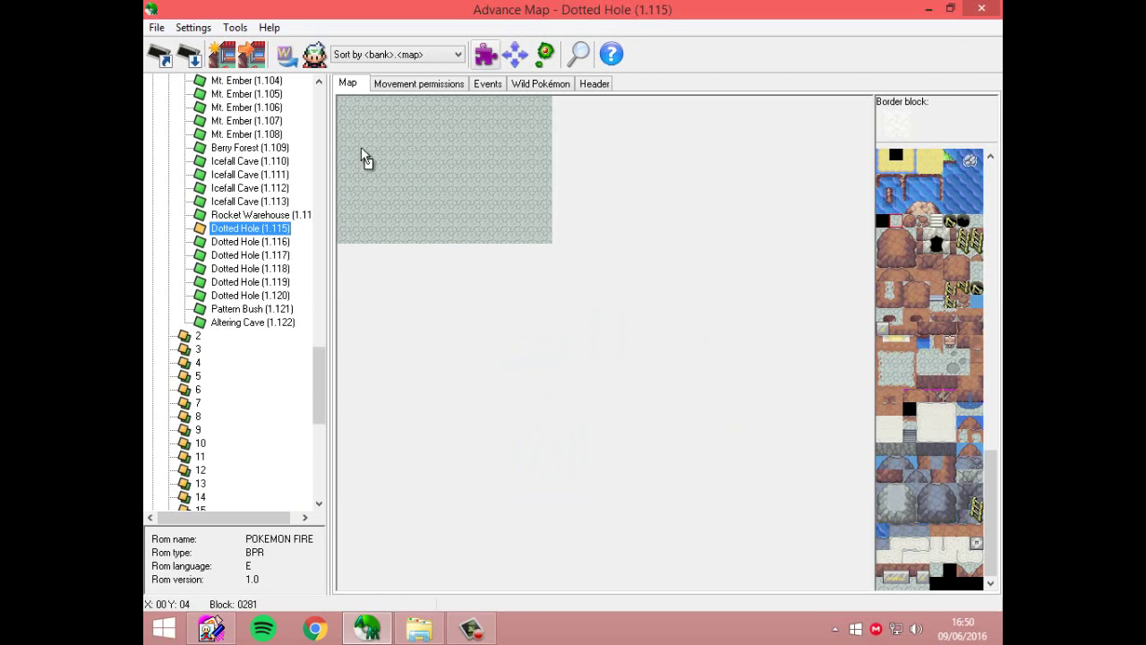
# Open the block editor and examine the cave tiles with Palette9 and Palette10
pyautogui.click(485, 54)
pyautogui.moveTo(689, 333); pyautogui.dragTo(687, 394)
pyautogui.click(518, 288)
pyautogui.click(495, 402)
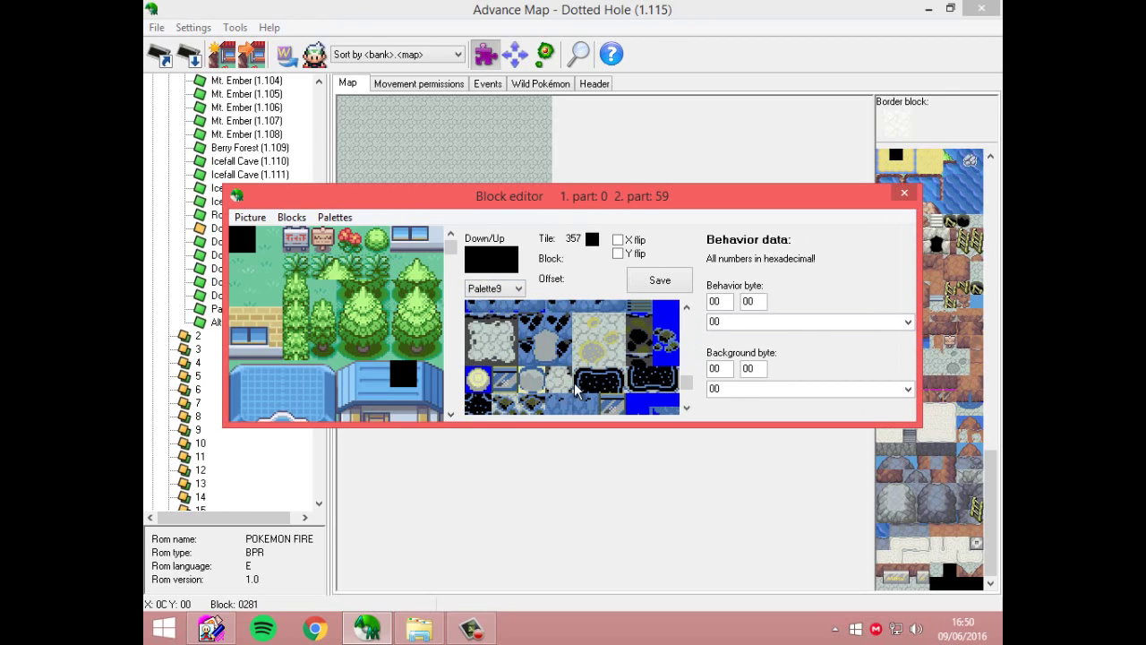
pyautogui.moveTo(685, 400)
pyautogui.mouseDown()
pyautogui.moveTo(678, 379)
pyautogui.moveTo(678, 400)
pyautogui.moveTo(688, 381)
pyautogui.moveTo(690, 391)
pyautogui.mouseUp()
pyautogui.click(490, 288)
pyautogui.click(499, 409)
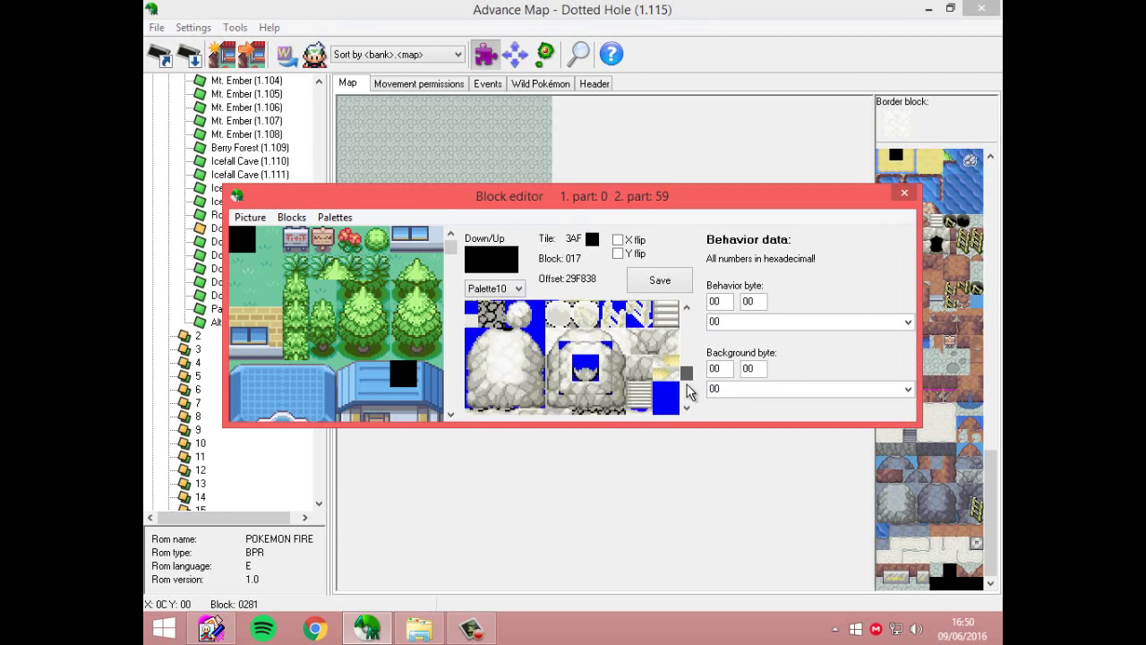
pyautogui.click(690, 391)
# Display the tileset with Palette12 and bring its cave rock tiles into view
pyautogui.click(494, 289)
pyautogui.click(495, 426)
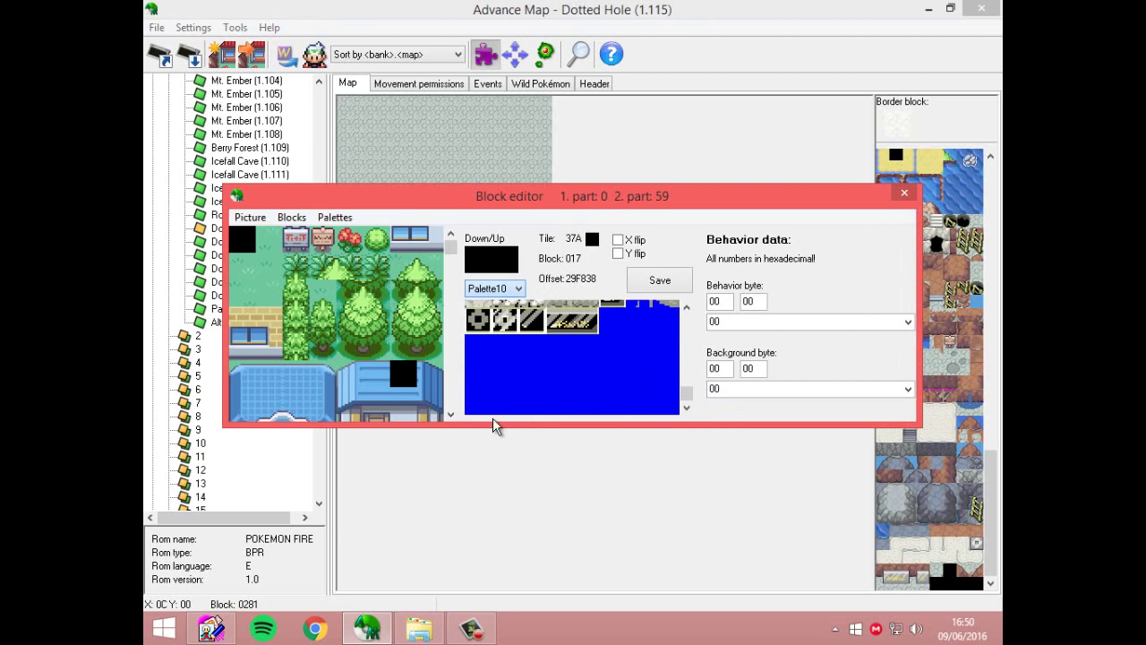
pyautogui.moveTo(686, 390); pyautogui.dragTo(671, 373)
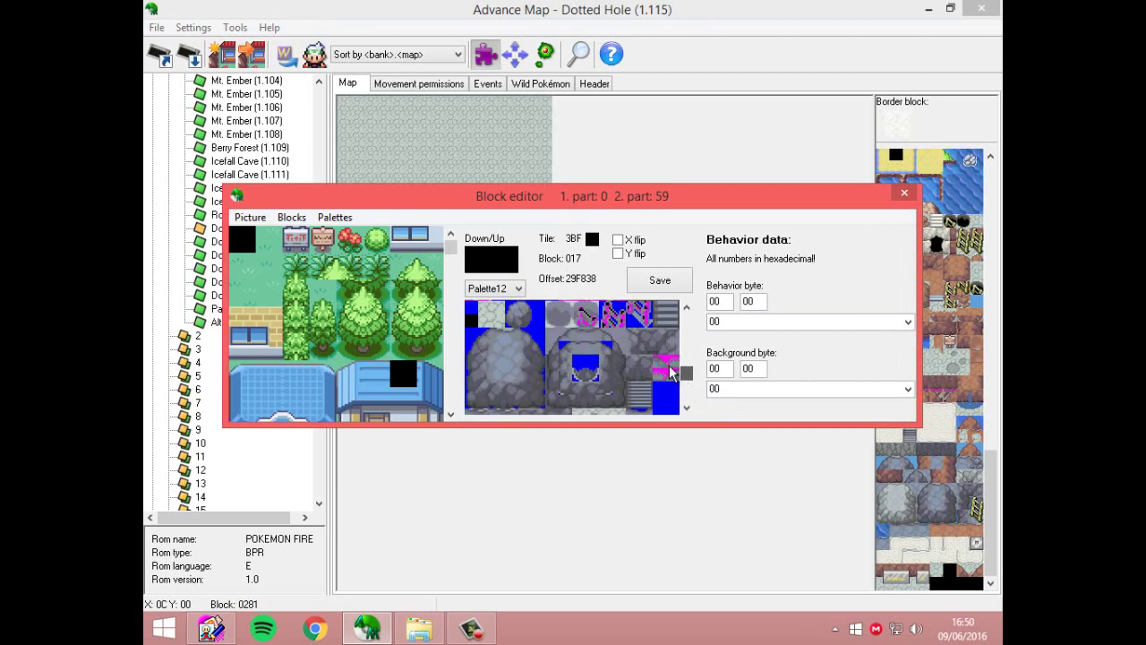
pyautogui.click(358, 239)
# Load the palette file PALREGI.act from the REGI folder inside Juego into Palette12
pyautogui.click(335, 217)
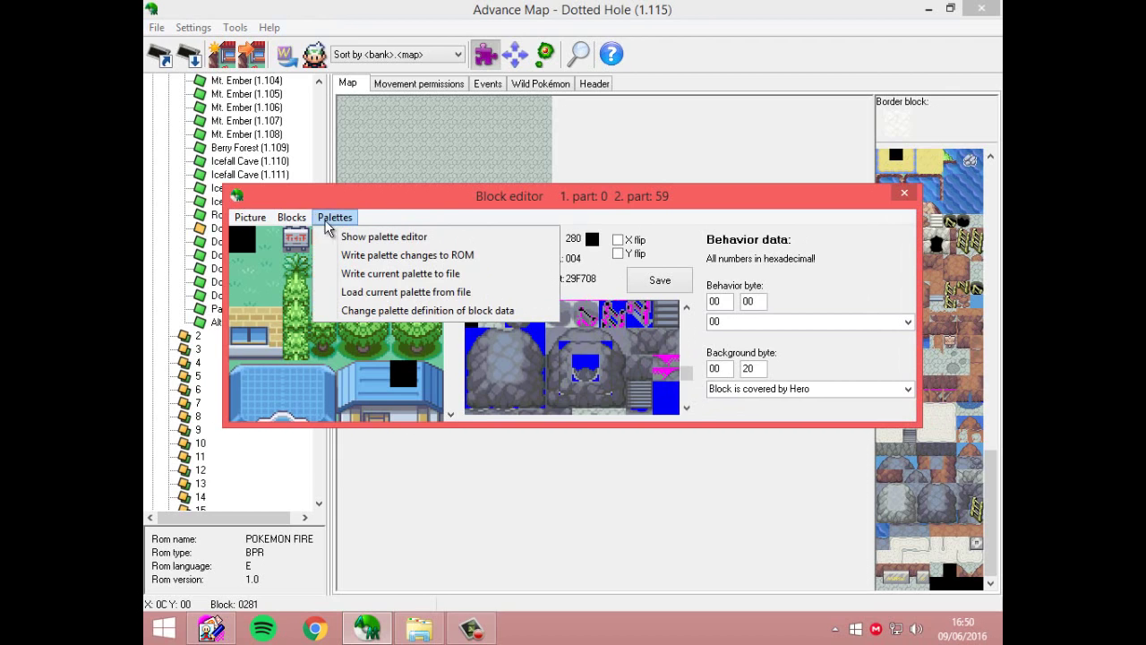
pyautogui.click(361, 292)
pyautogui.click(507, 142)
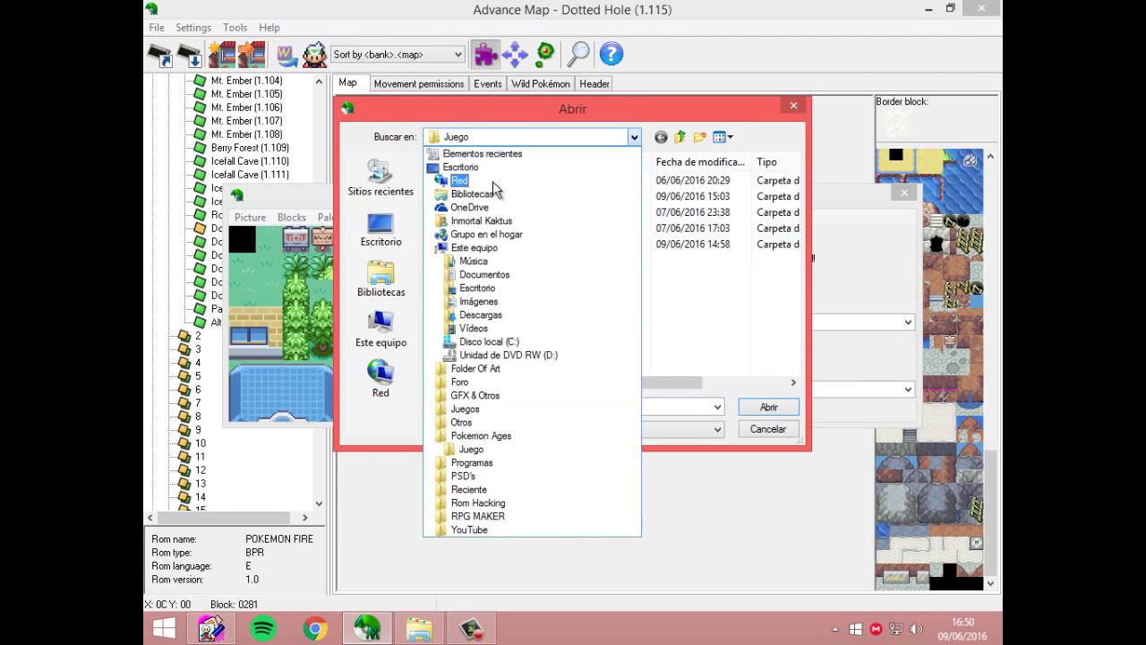
pyautogui.click(471, 449)
pyautogui.doubleClick(471, 245)
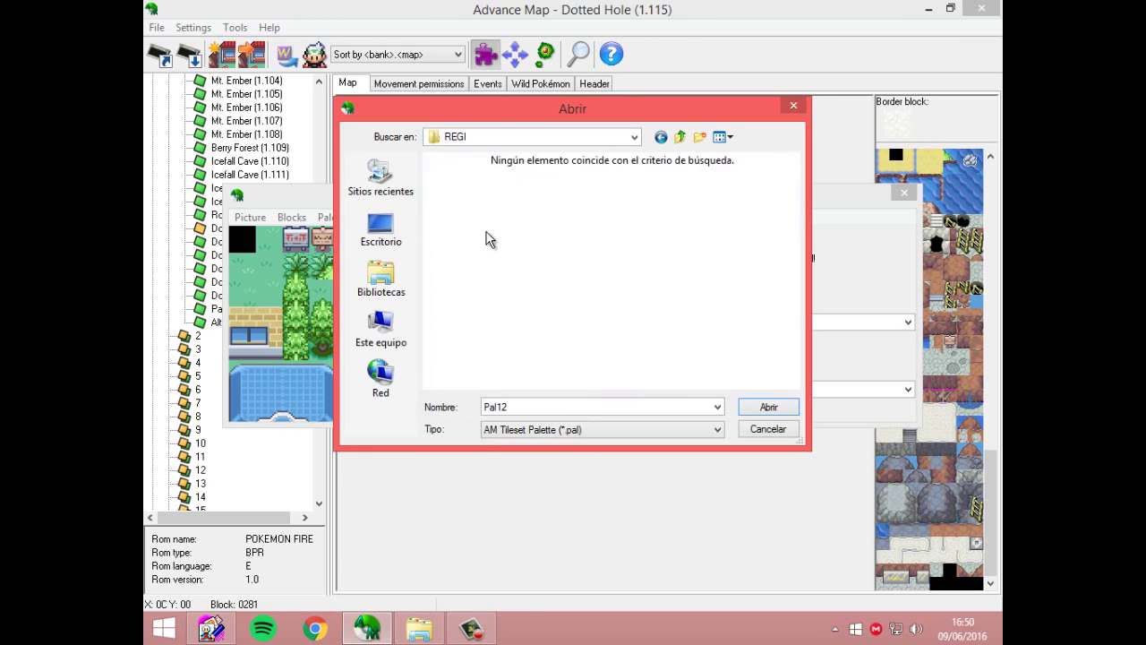
pyautogui.click(573, 428)
pyautogui.click(581, 455)
pyautogui.click(768, 406)
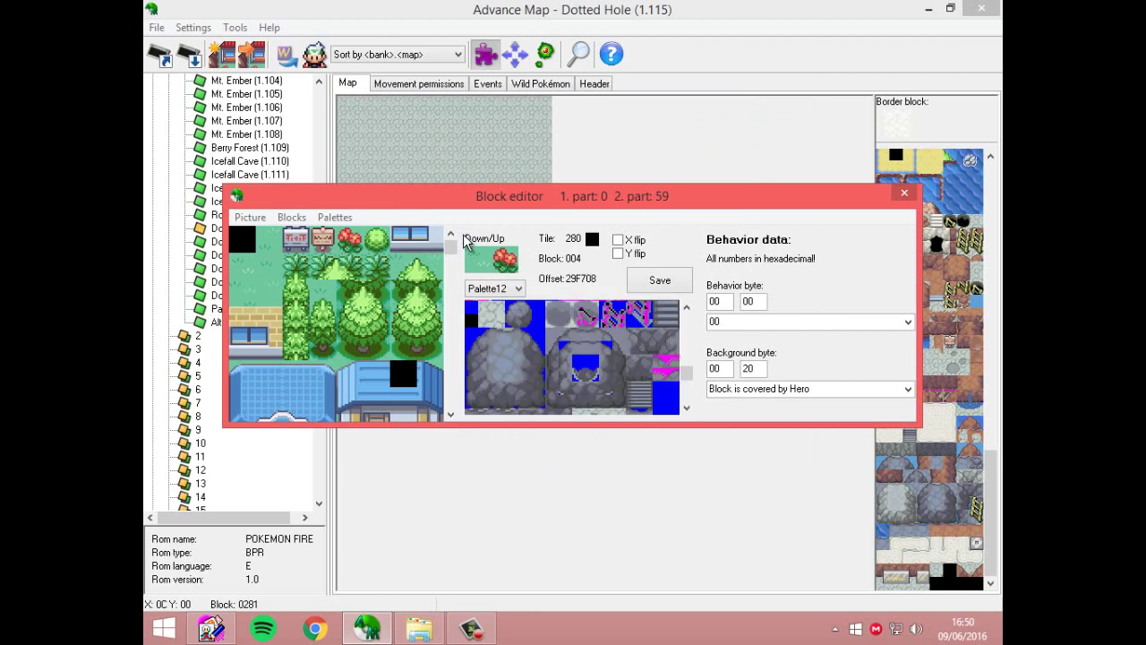
# Save tileset 2 as the bitmap Tileset59 in the REGI folder
pyautogui.click(251, 218)
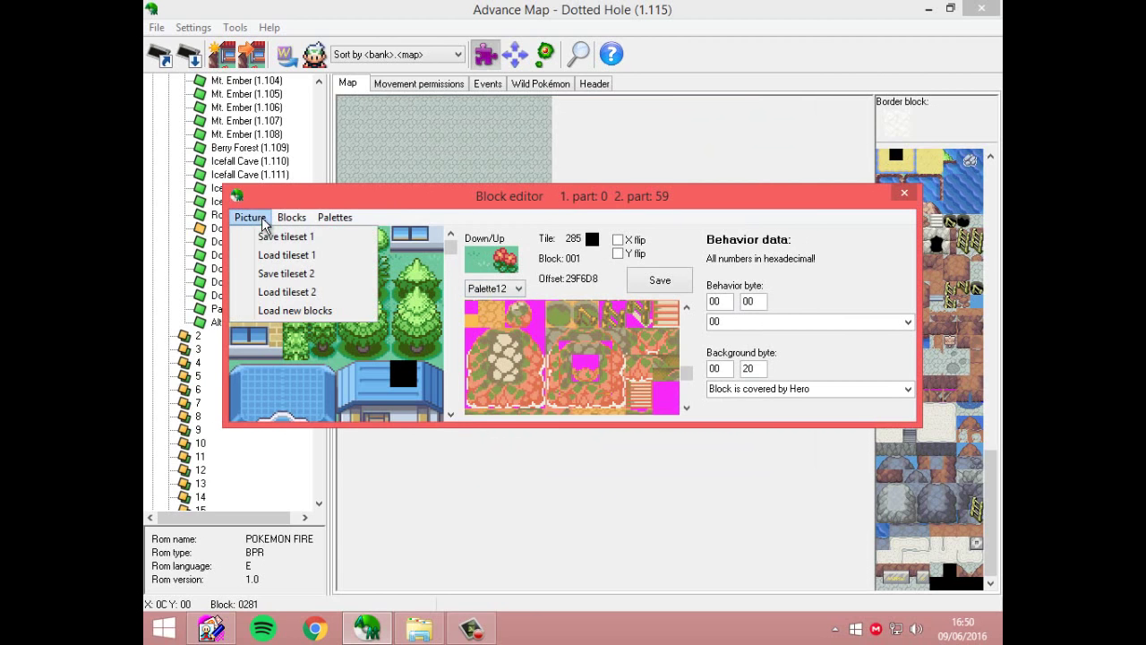
pyautogui.click(304, 274)
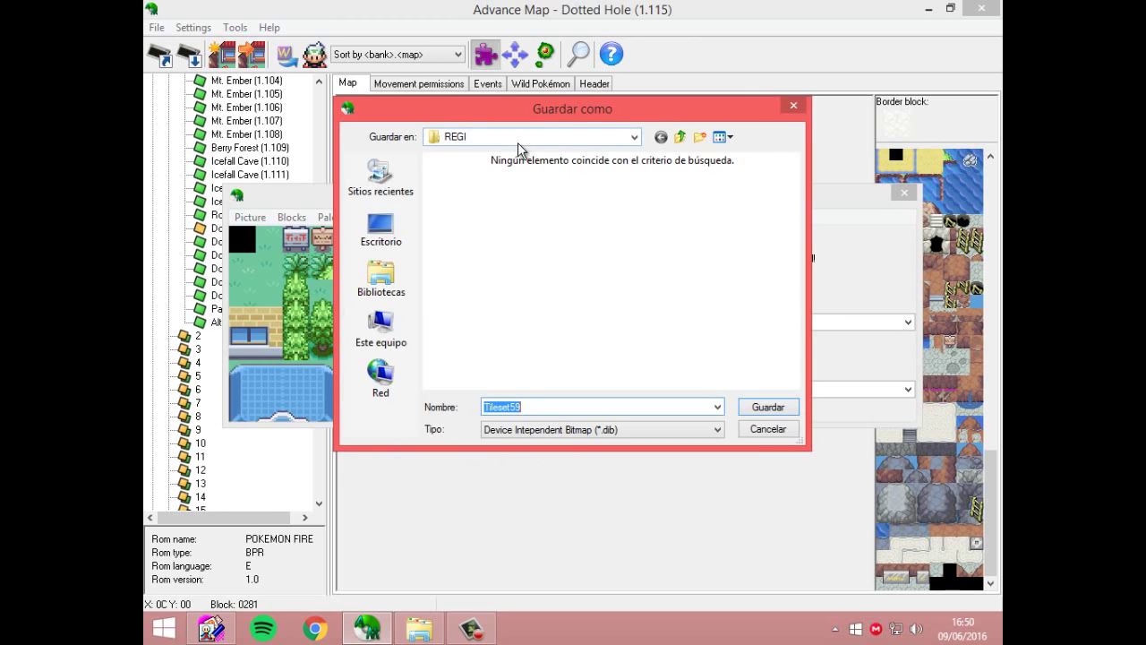
pyautogui.press('Return')
# Find the Tileset59 bitmap in File Explorer's REGI folder and open it for editing in Paint
pyautogui.click(419, 628)
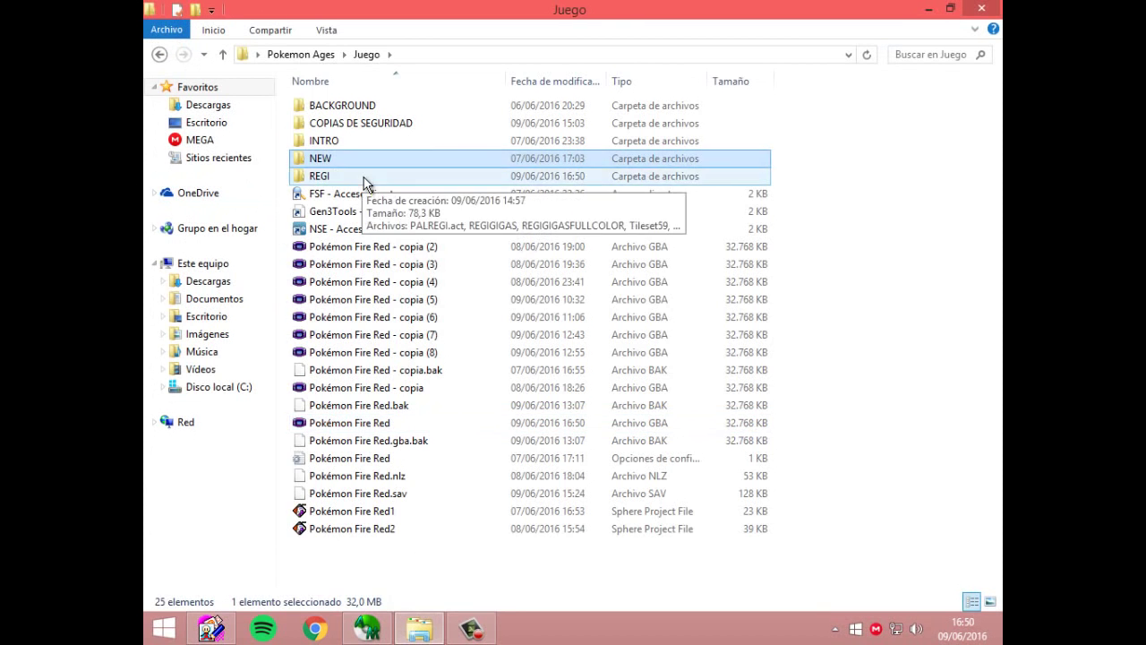
pyautogui.doubleClick(364, 178)
pyautogui.rightClick(363, 159)
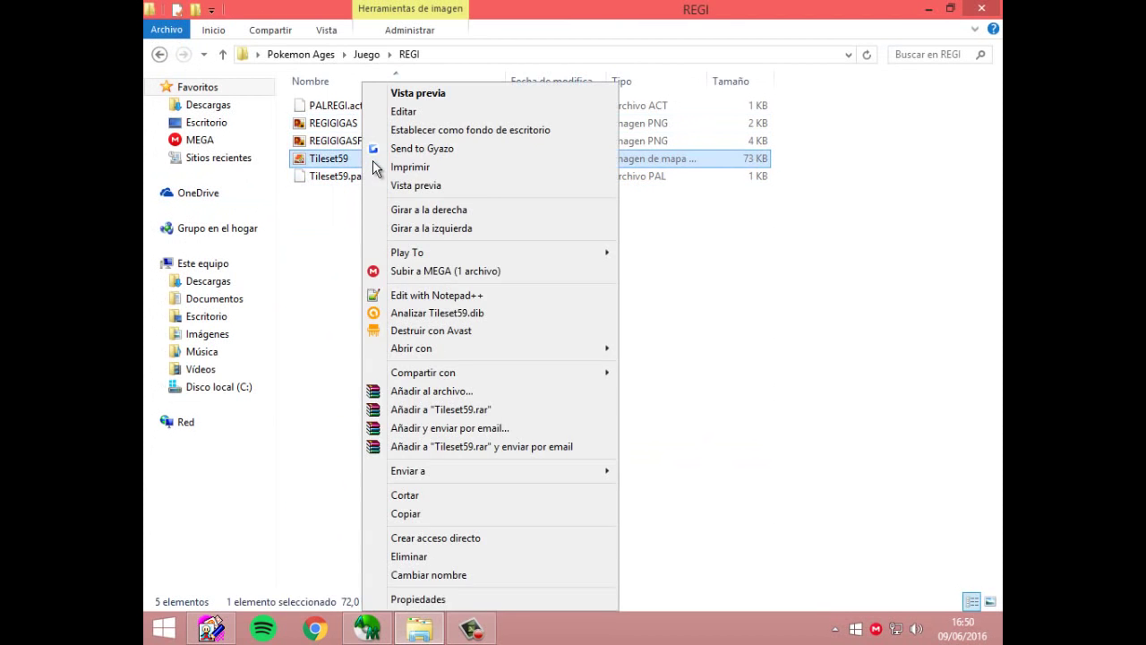
pyautogui.click(398, 112)
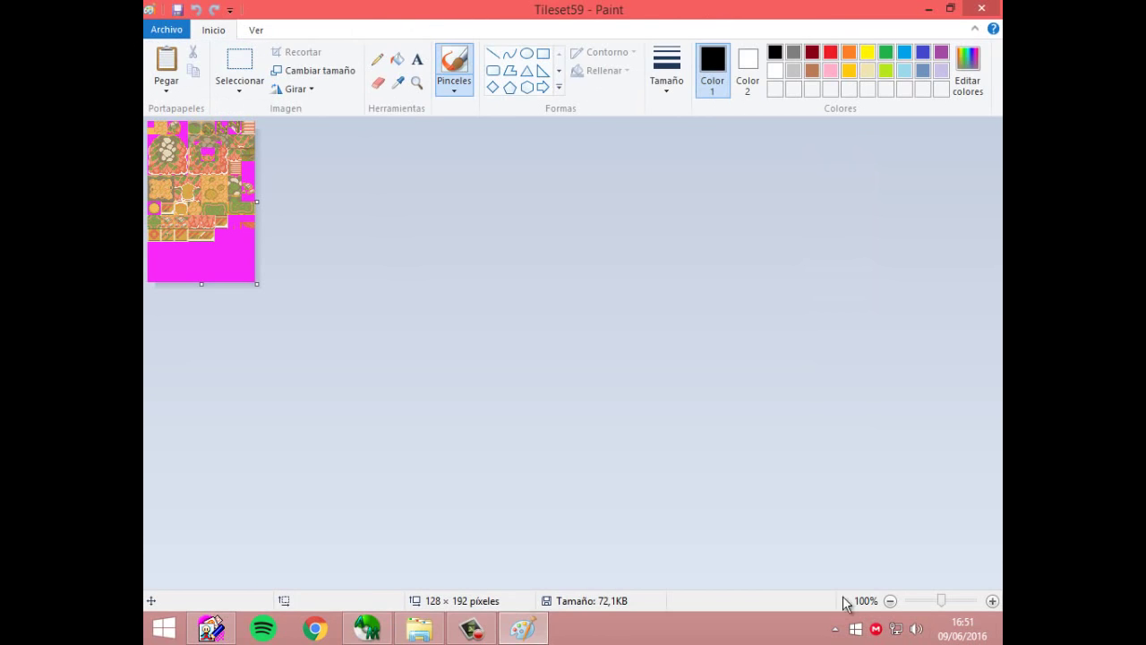
# Open REGIGIGAS.png from the REGI folder for editing in a second Paint window
pyautogui.click(419, 629)
pyautogui.click(331, 126)
pyautogui.rightClick(331, 125)
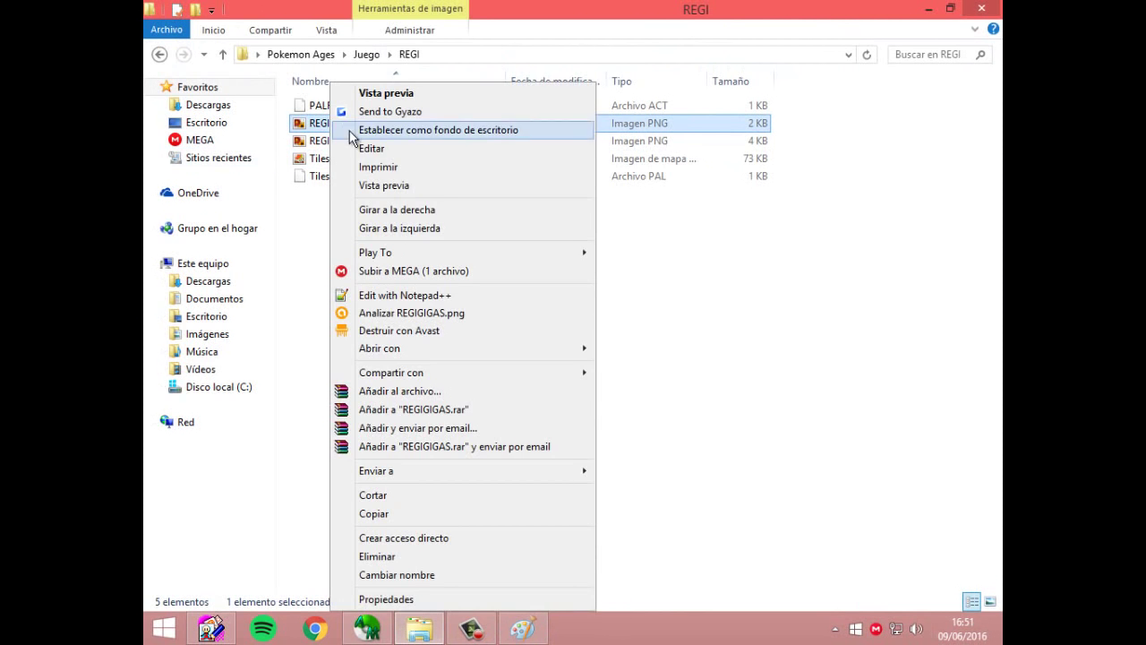
pyautogui.click(387, 149)
pyautogui.click(992, 600)
pyautogui.click(992, 600)
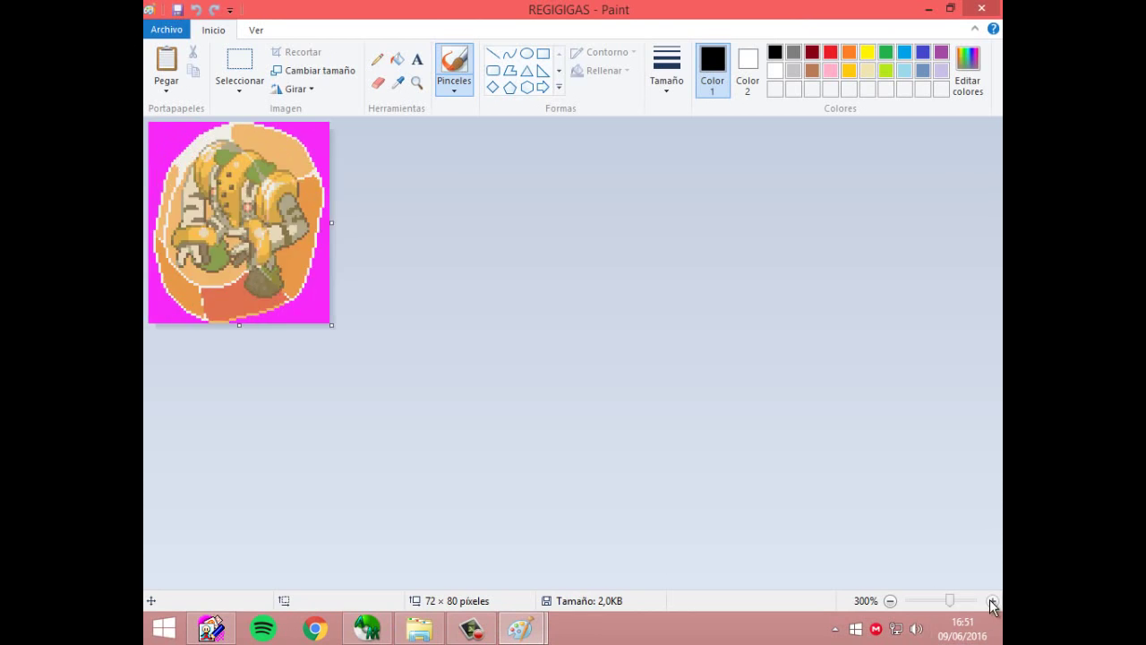
pyautogui.click(992, 600)
pyautogui.click(992, 600)
# Copy the whole REGIGIGAS image and bring up the Tileset59 image
pyautogui.click(239, 67)
pyautogui.rightClick(321, 228)
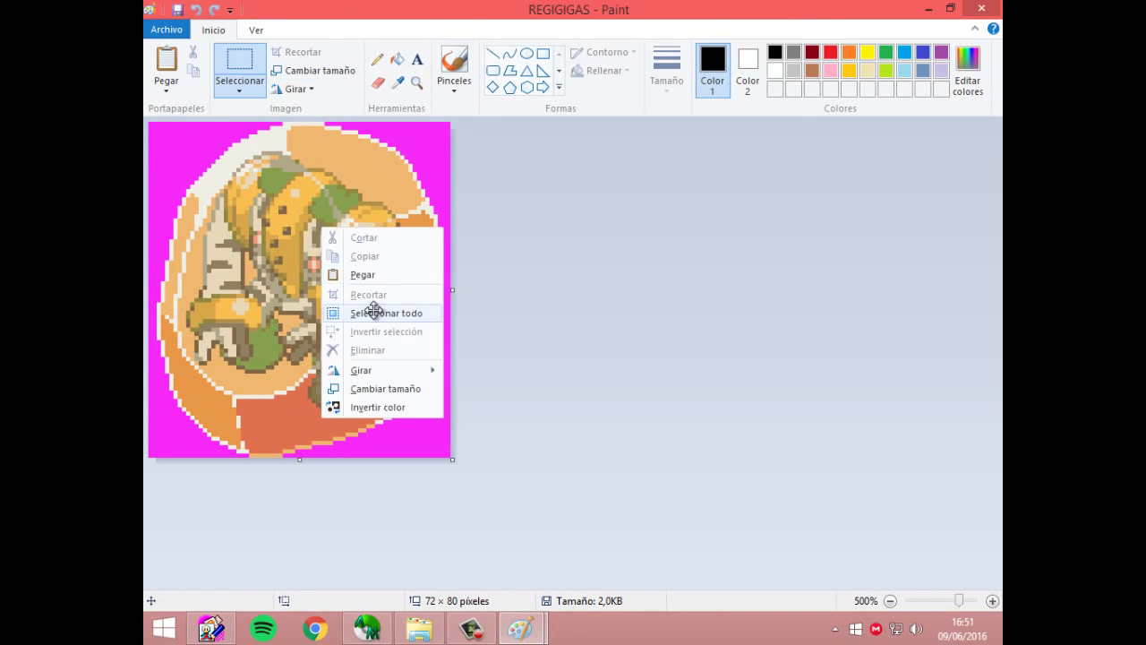
pyautogui.click(378, 313)
pyautogui.hotkey('ctrl', 'v')
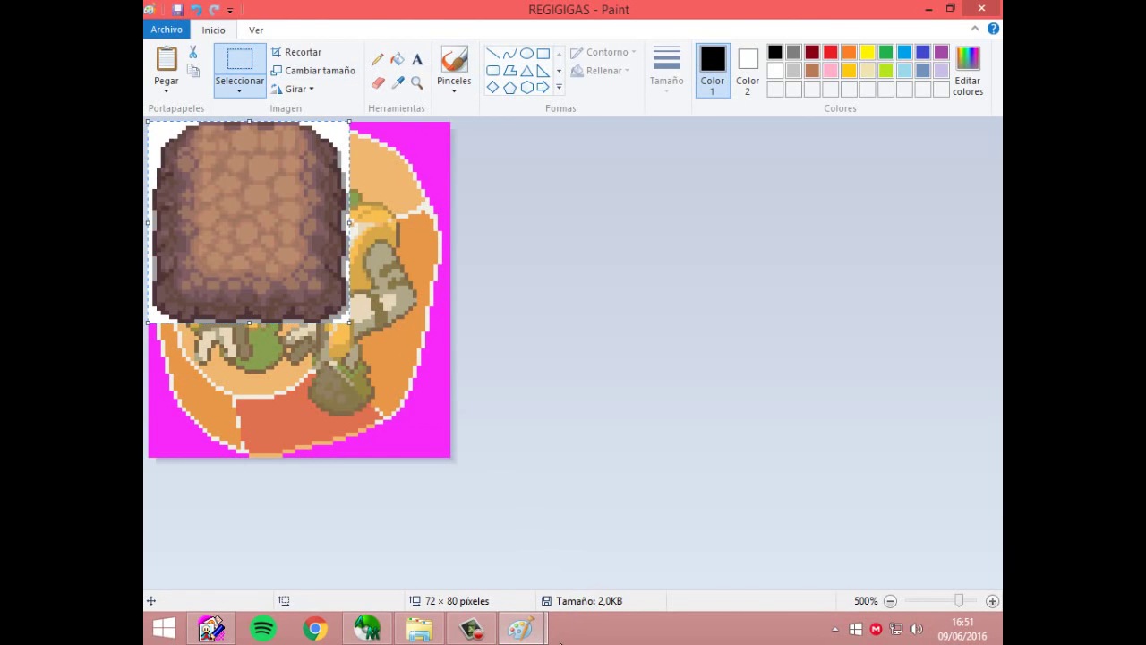
pyautogui.hotkey('ctrl', 'z')
pyautogui.rightClick(213, 178)
pyautogui.click(302, 272)
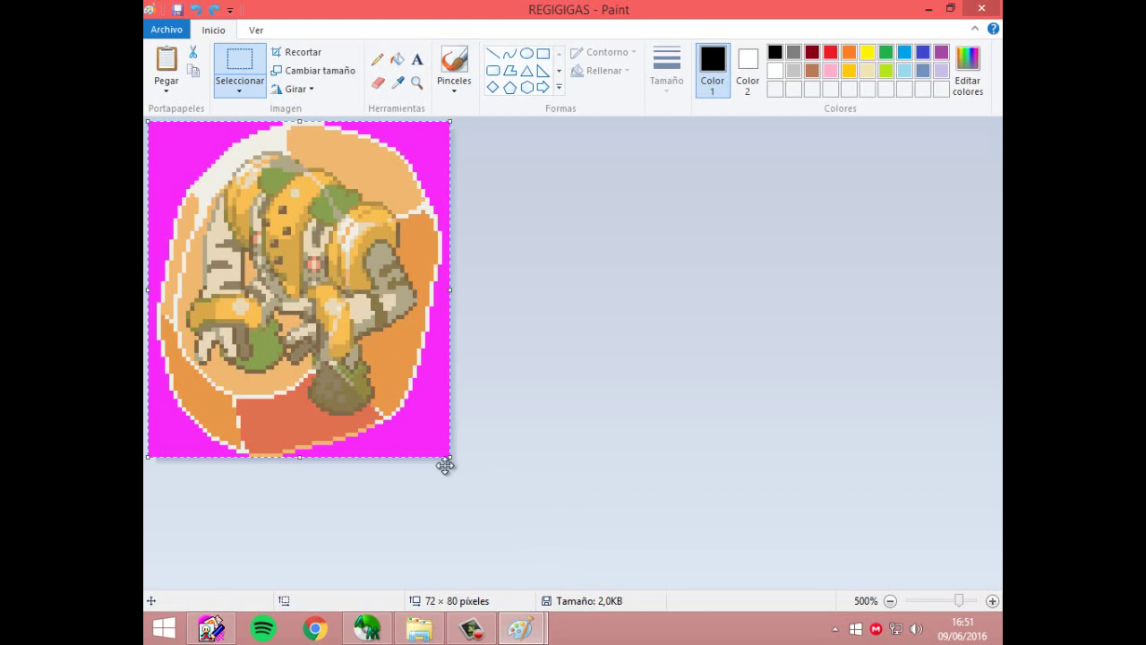
pyautogui.moveTo(523, 629)
pyautogui.click(475, 570)
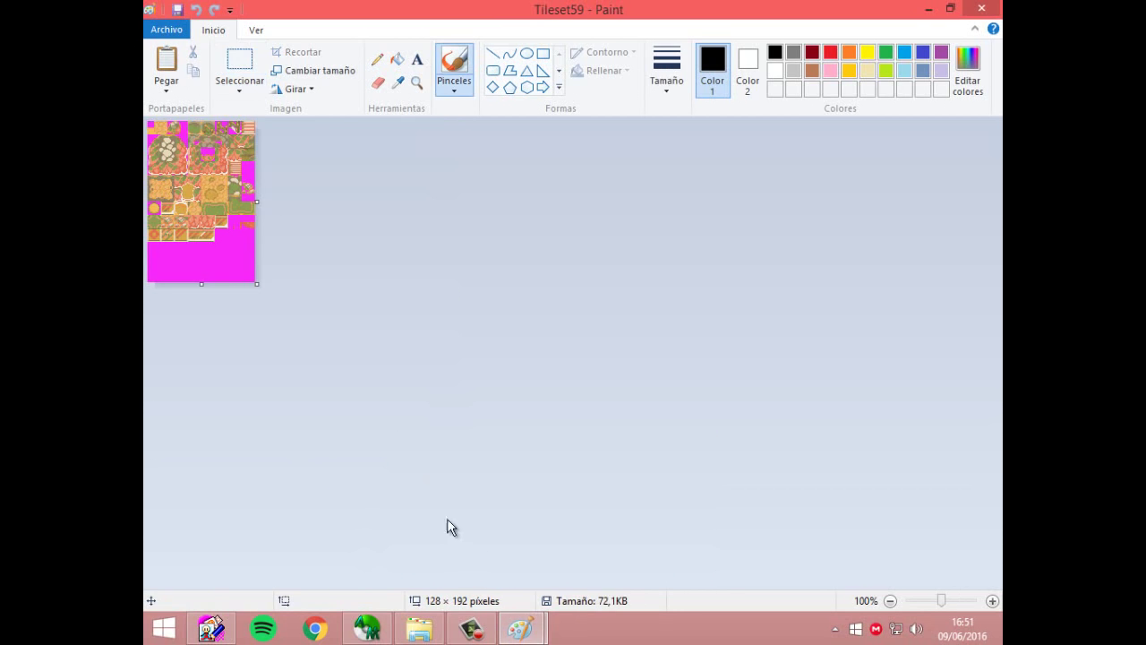
# Try placing the whole Regigigas image in the tileset's lower-right corner, and undo the paste
pyautogui.hotkey('ctrl', 'v')
pyautogui.moveTo(165, 145); pyautogui.dragTo(215, 241)
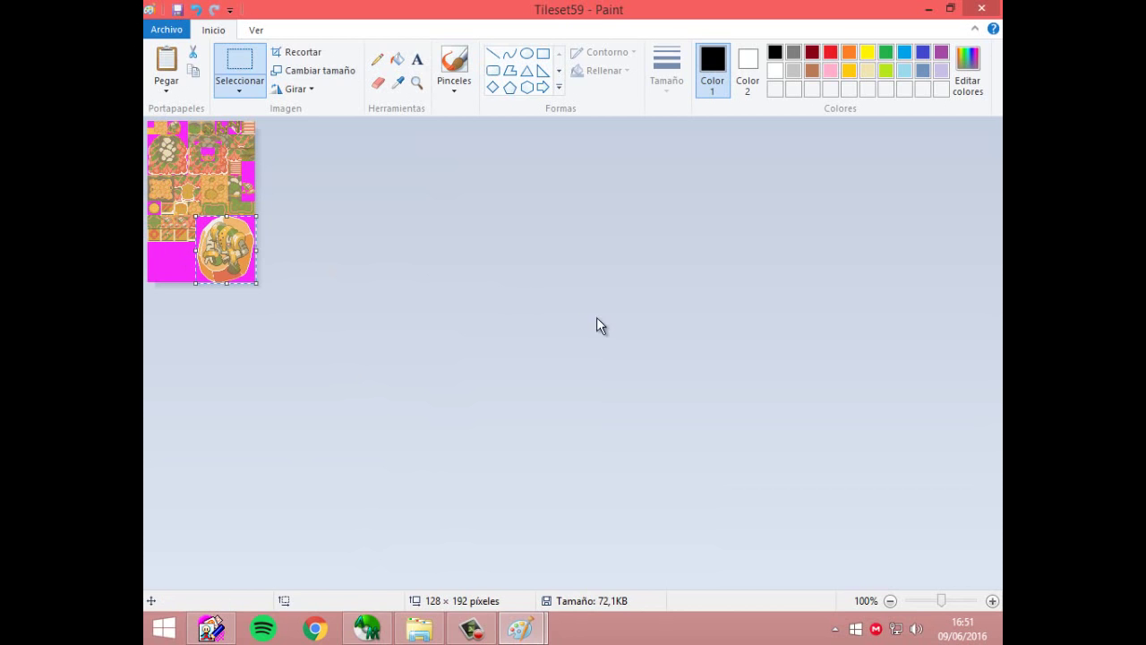
pyautogui.press('Left')
pyautogui.click(396, 300)
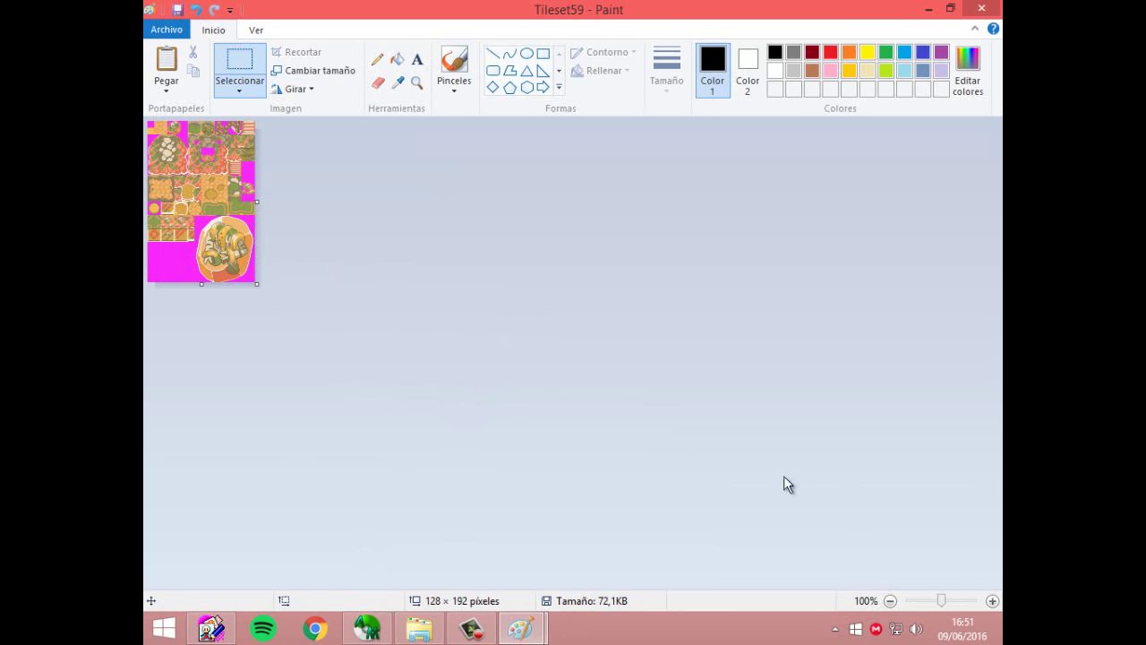
pyautogui.click(992, 601)
pyautogui.click(992, 601)
pyautogui.moveTo(995, 349); pyautogui.dragTo(995, 475)
pyautogui.hotkey('ctrl', 'z')
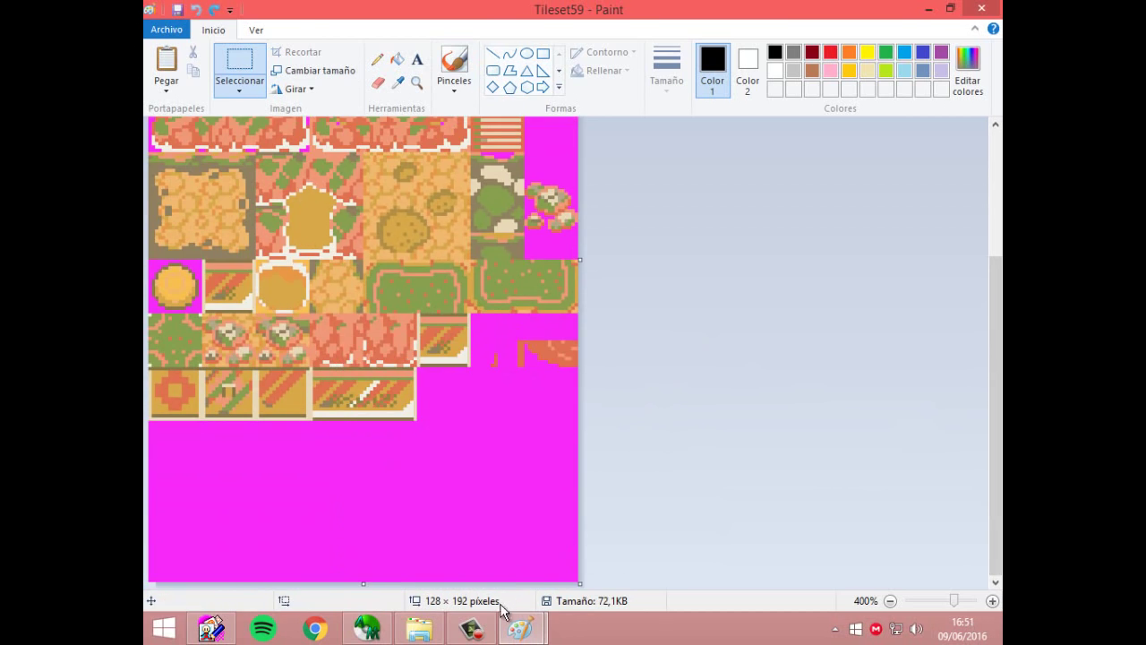
# Cut the lower half of the REGIGIGAS image, a 72 × 40 pixel area
pyautogui.moveTo(521, 627)
pyautogui.click(575, 514)
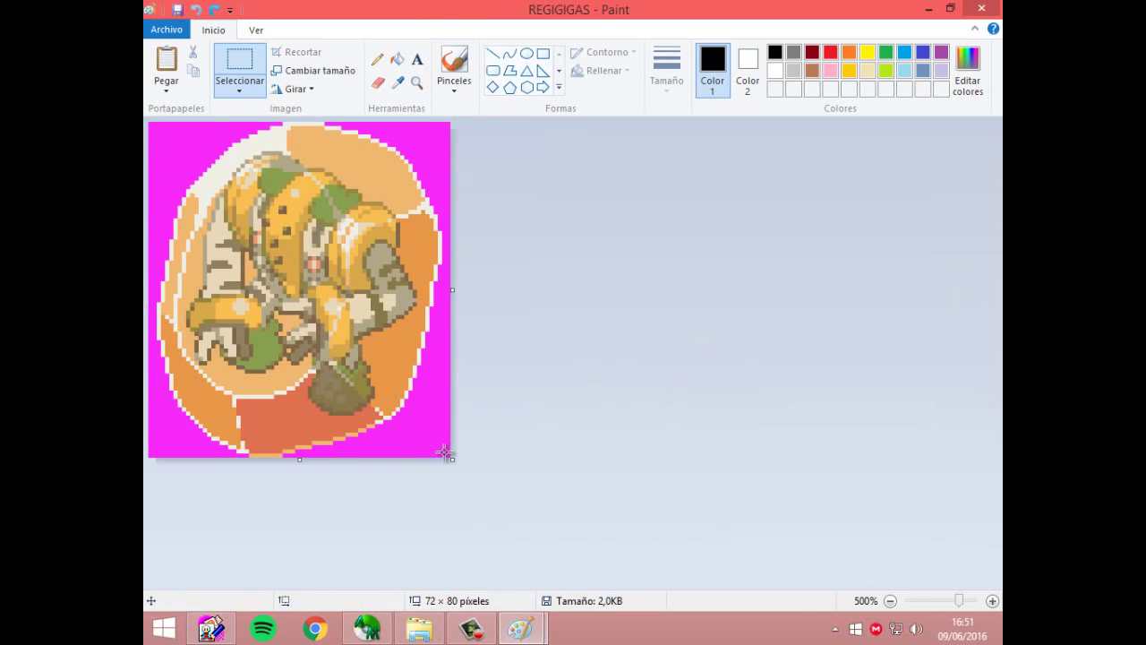
pyautogui.moveTo(449, 454); pyautogui.dragTo(146, 289)
pyautogui.hotkey('ctrl', 'x')
# Paste the lower Regigigas half into Tileset59, directly below the last tile row and flush with the image's right edge
pyautogui.moveTo(521, 629)
pyautogui.click(463, 560)
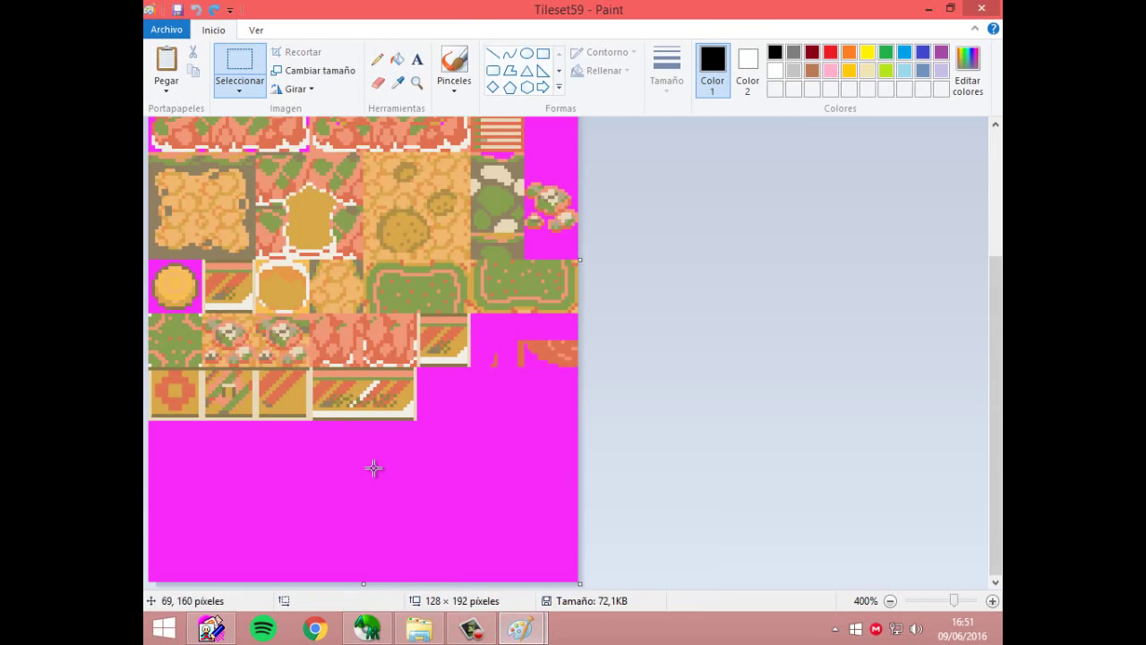
pyautogui.hotkey('ctrl', 'v')
pyautogui.moveTo(234, 161); pyautogui.dragTo(420, 467)
pyautogui.press('Up')
pyautogui.press('Up')
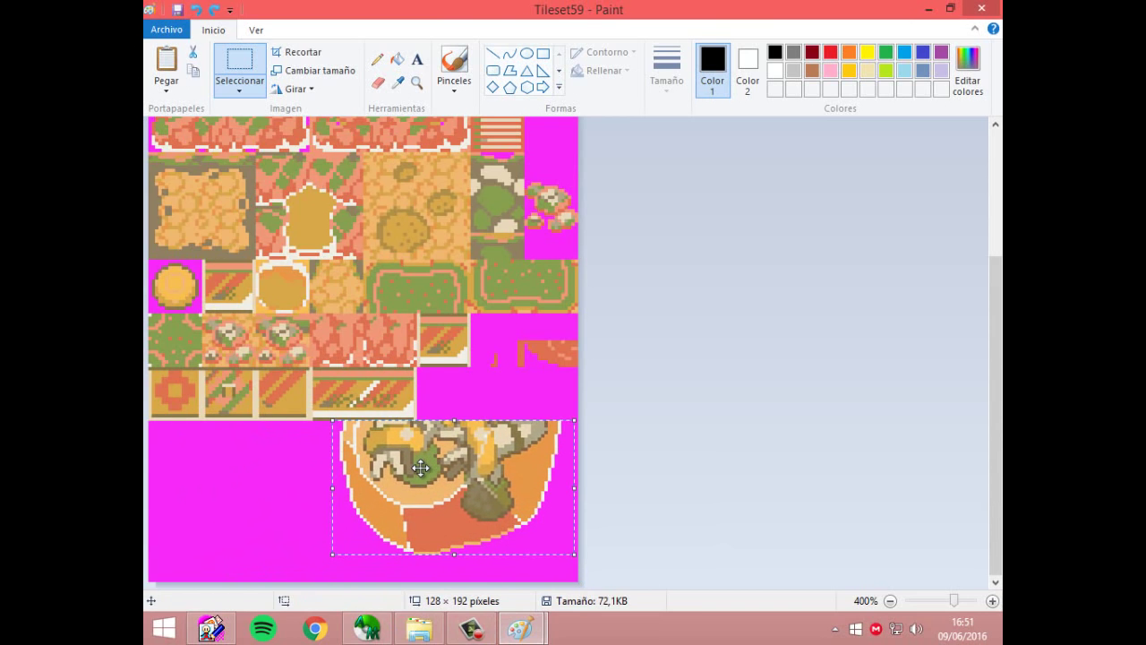
pyautogui.press('Right')
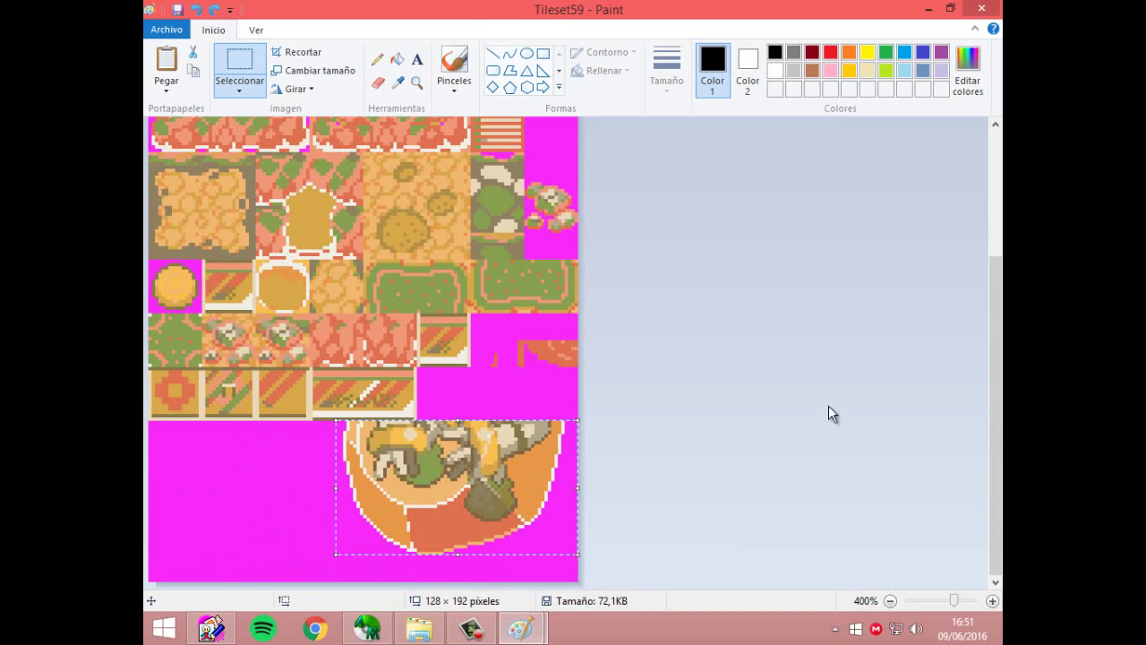
# Select the remaining upper half of the REGIGIGAS image and cut it
pyautogui.click(521, 626)
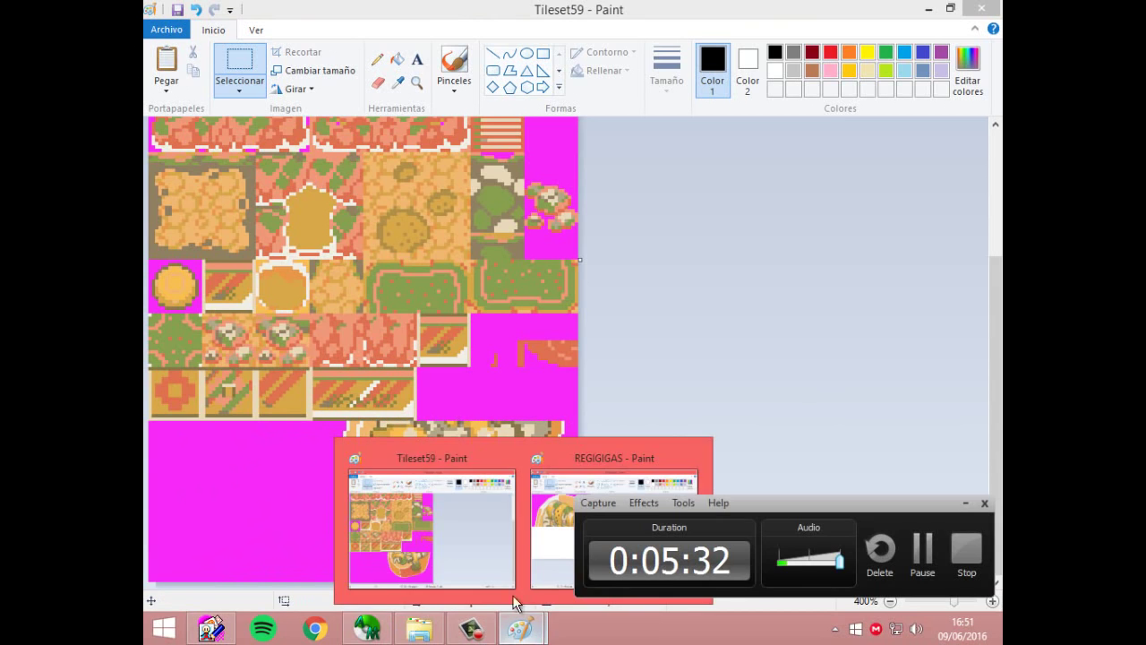
pyautogui.click(524, 629)
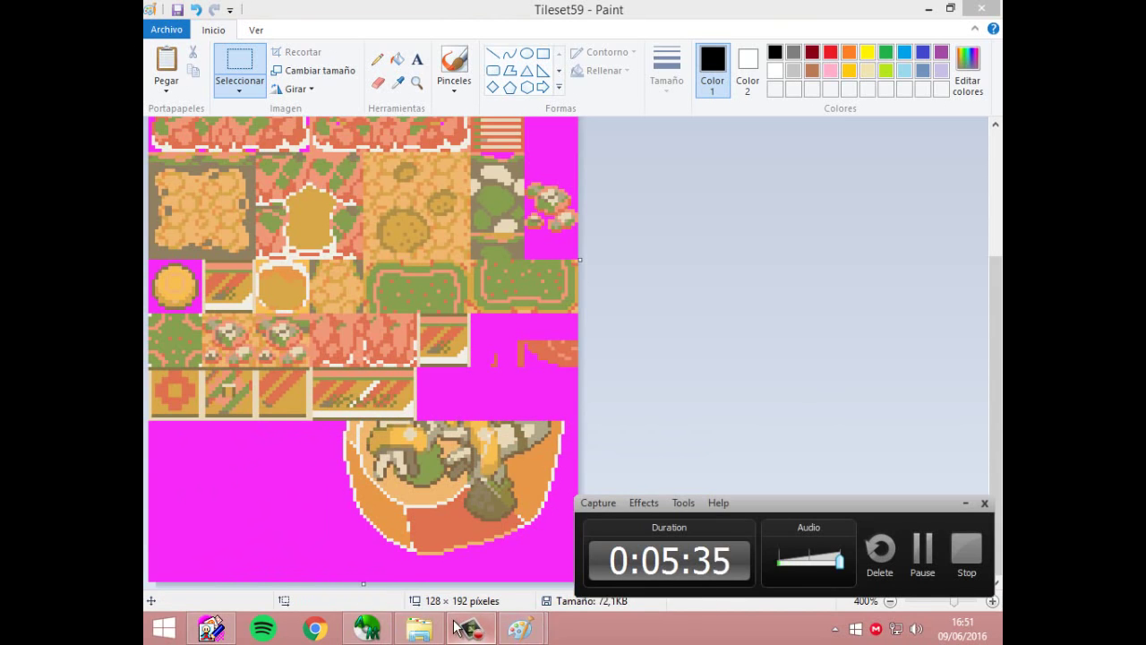
pyautogui.click(521, 627)
pyautogui.click(577, 545)
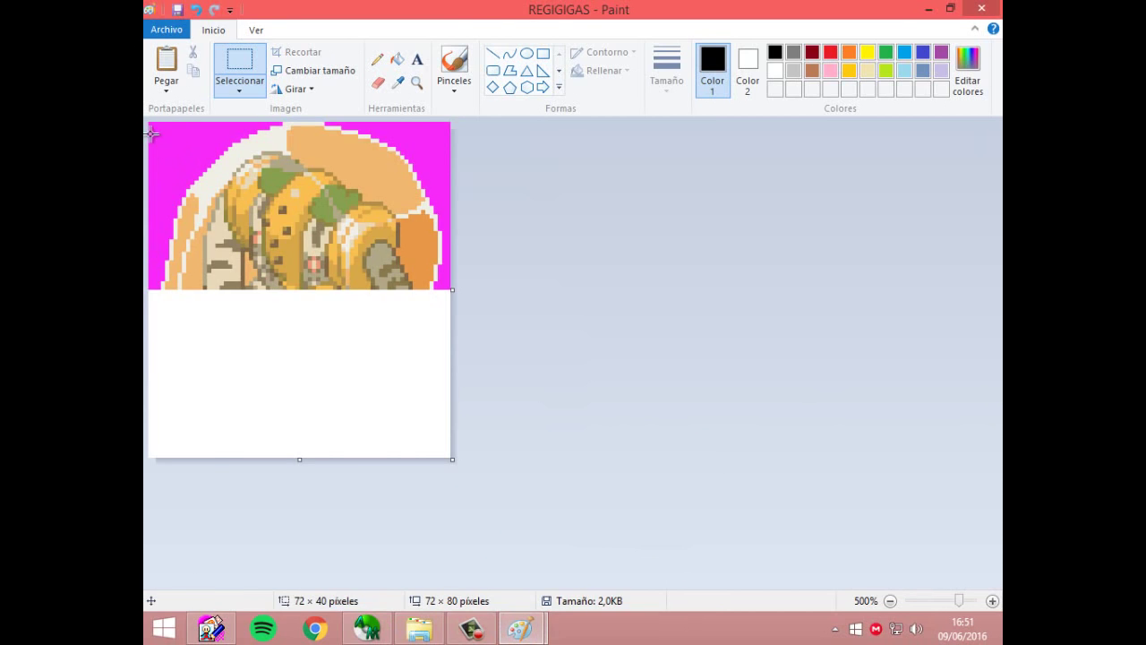
pyautogui.moveTo(151, 126); pyautogui.dragTo(233, 175)
pyautogui.moveTo(490, 279); pyautogui.dragTo(497, 289)
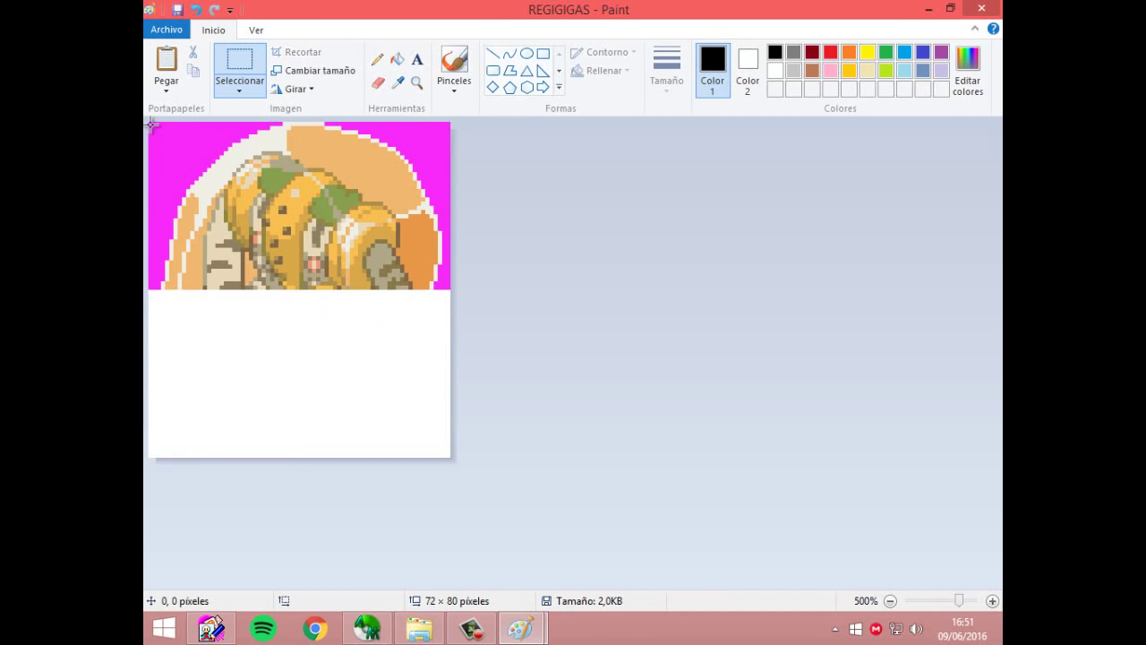
pyautogui.moveTo(150, 128); pyautogui.dragTo(544, 292)
pyautogui.press('Delete')
# Try to fit the upper Regigigas half beside the lower half in Tileset59, and undo both the paste and the cut
pyautogui.click(524, 631)
pyautogui.click(450, 544)
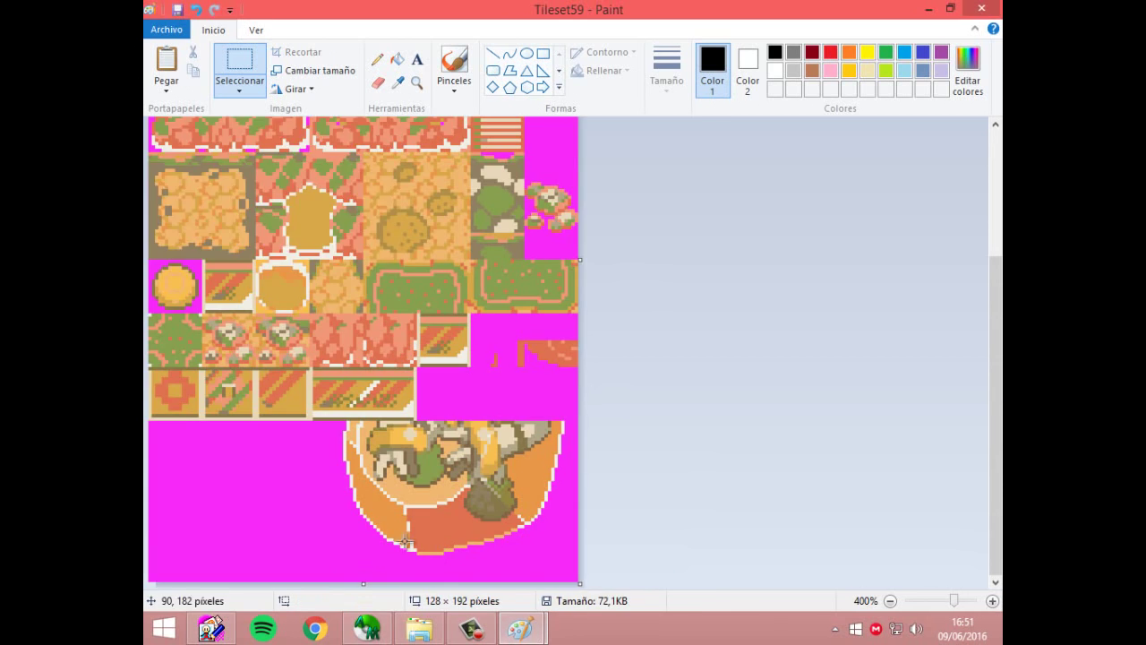
pyautogui.hotkey('ctrl', 'v')
pyautogui.moveTo(272, 214)
pyautogui.mouseDown()
pyautogui.moveTo(242, 482)
pyautogui.moveTo(291, 501)
pyautogui.moveTo(275, 493)
pyautogui.mouseUp()
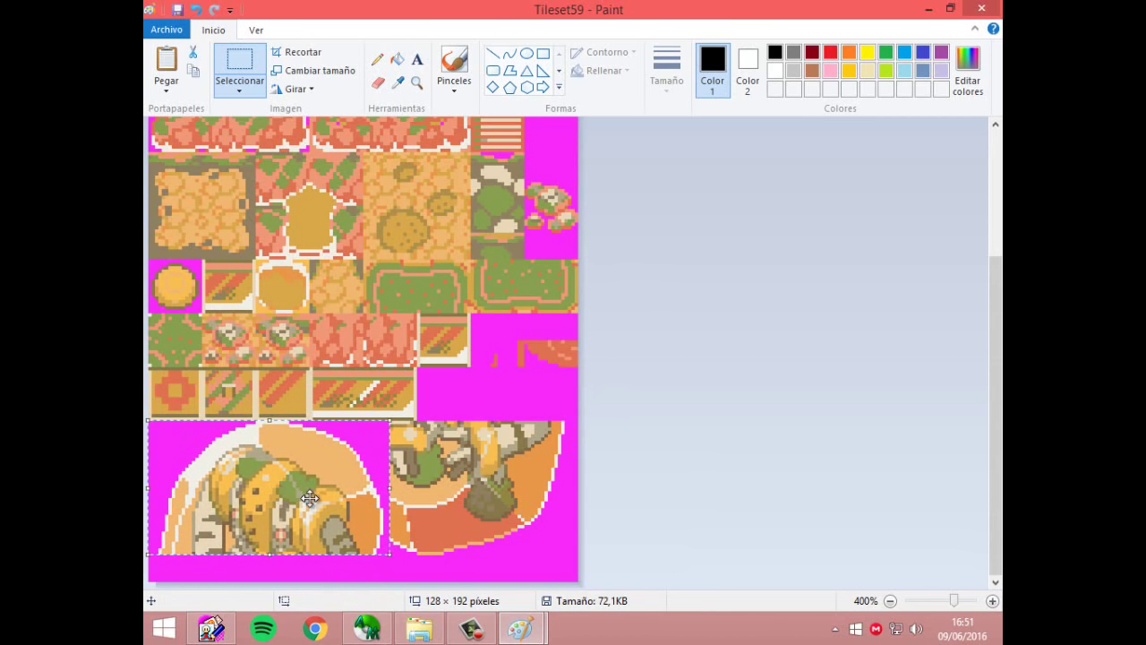
pyautogui.hotkey('ctrl', 'z')
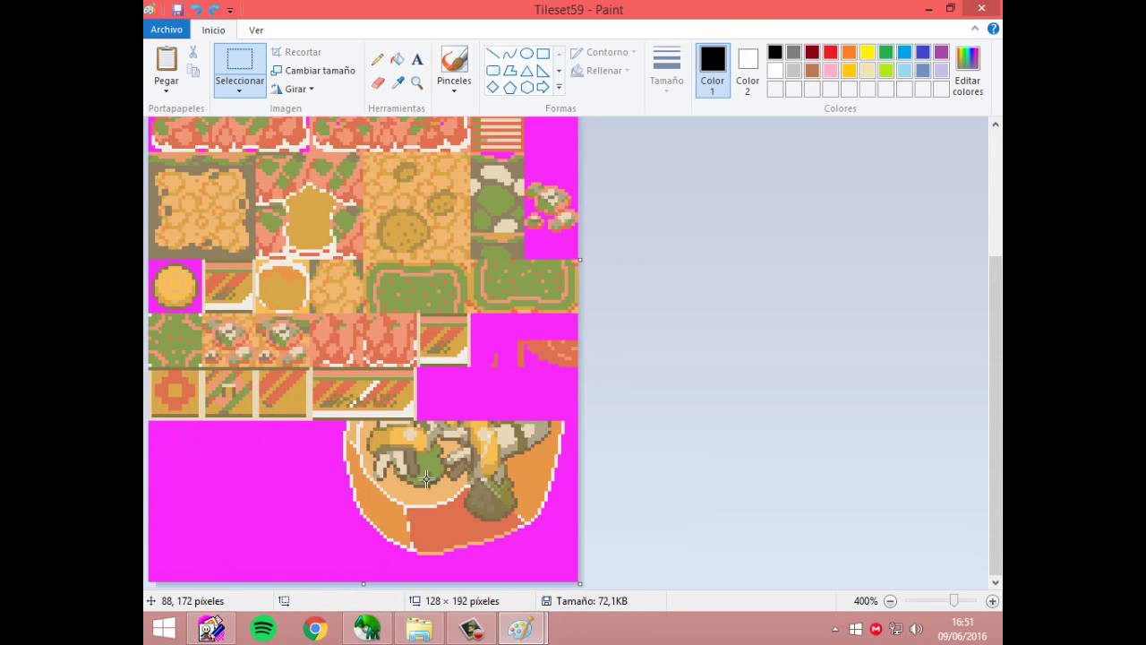
pyautogui.moveTo(521, 629)
pyautogui.click(589, 499)
pyautogui.hotkey('ctrl', 'v')
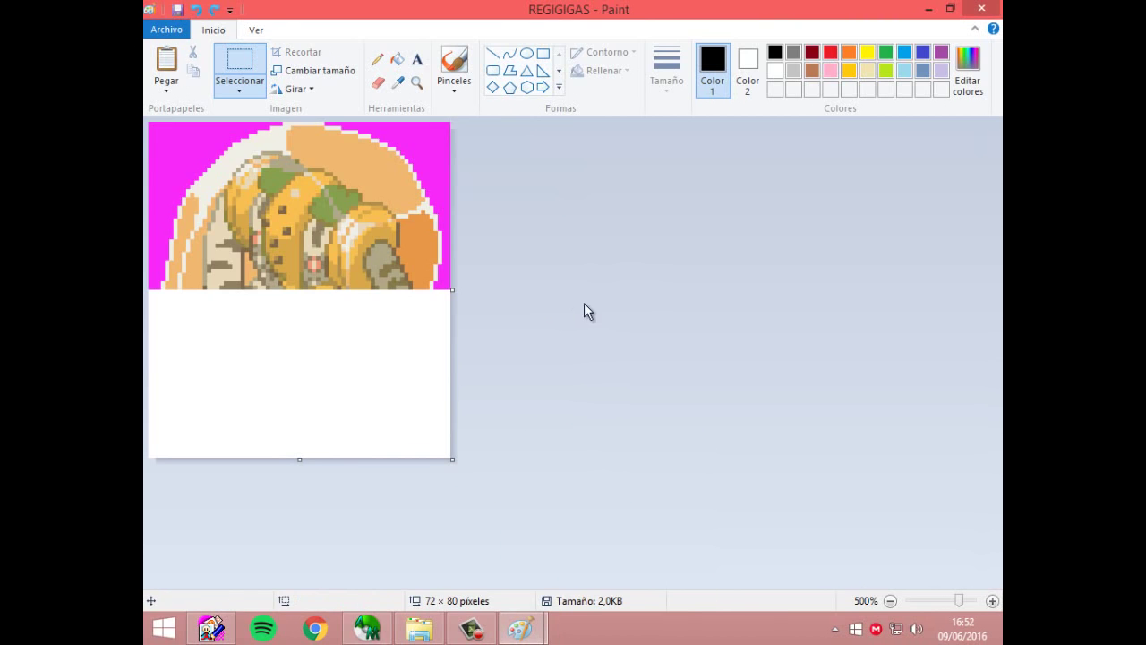
# Move the left 48 × 40 pixels of Regigigas's upper half into Tileset59, below the last tile row at the left edge
pyautogui.moveTo(147, 122)
pyautogui.mouseDown()
pyautogui.moveTo(281, 288)
pyautogui.moveTo(452, 286)
pyautogui.moveTo(349, 287)
pyautogui.mouseUp()
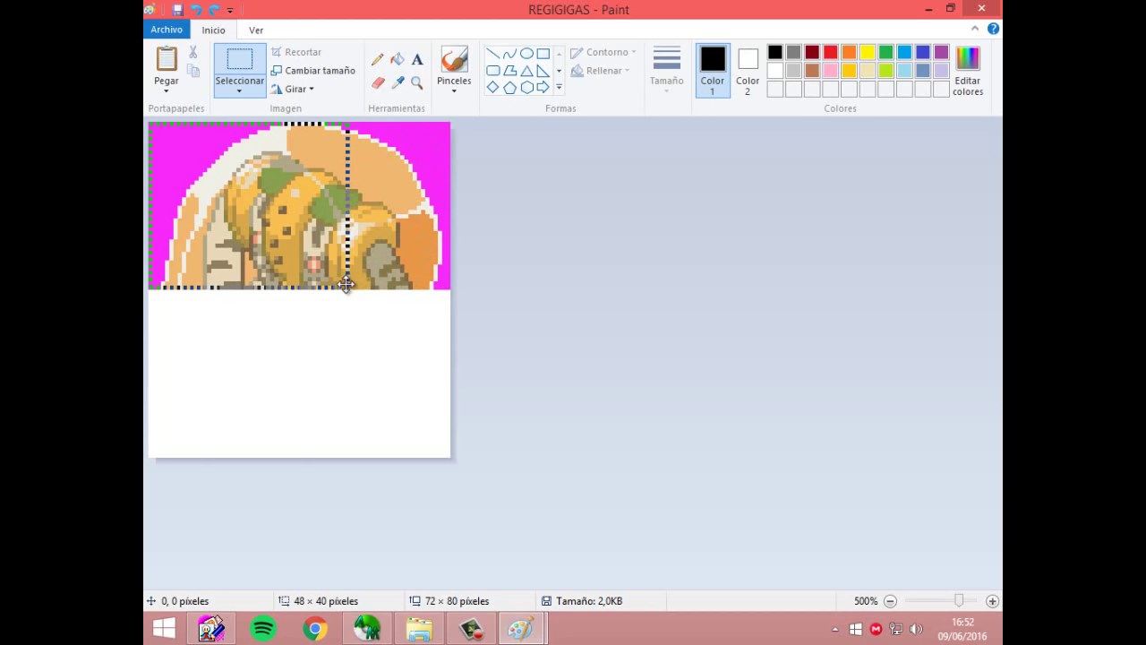
pyautogui.hotkey('ctrl', 'x')
pyautogui.moveTo(521, 629)
pyautogui.click(429, 570)
pyautogui.hotkey('ctrl', 'v')
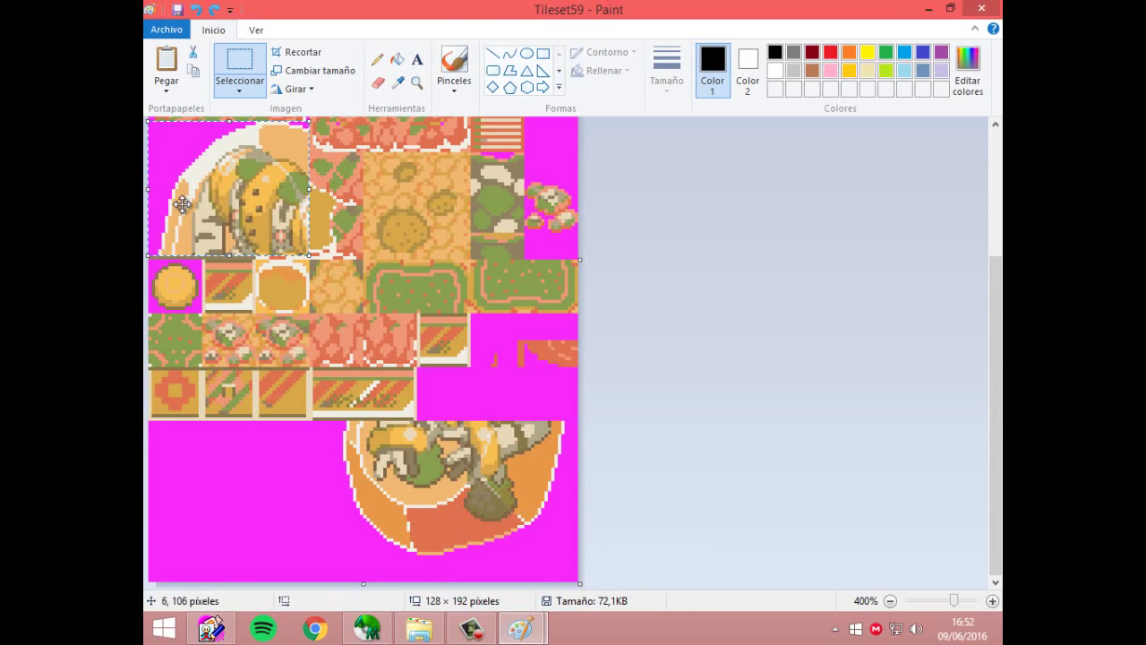
pyautogui.moveTo(186, 199); pyautogui.dragTo(186, 499)
pyautogui.moveTo(180, 499); pyautogui.dragTo(173, 499)
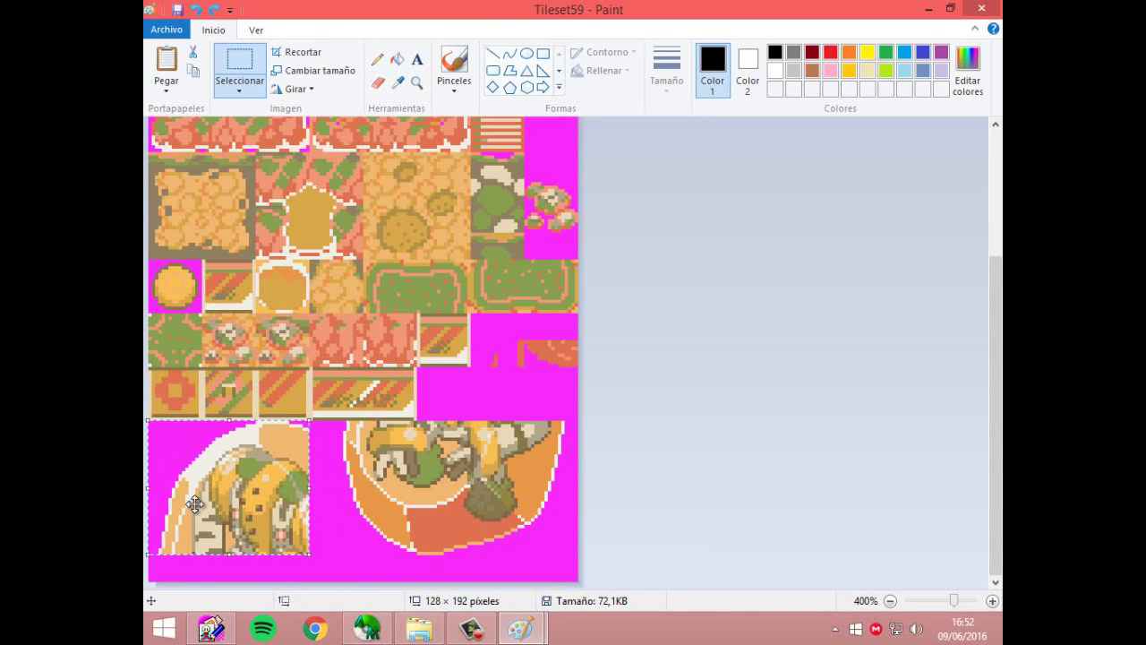
pyautogui.click(581, 398)
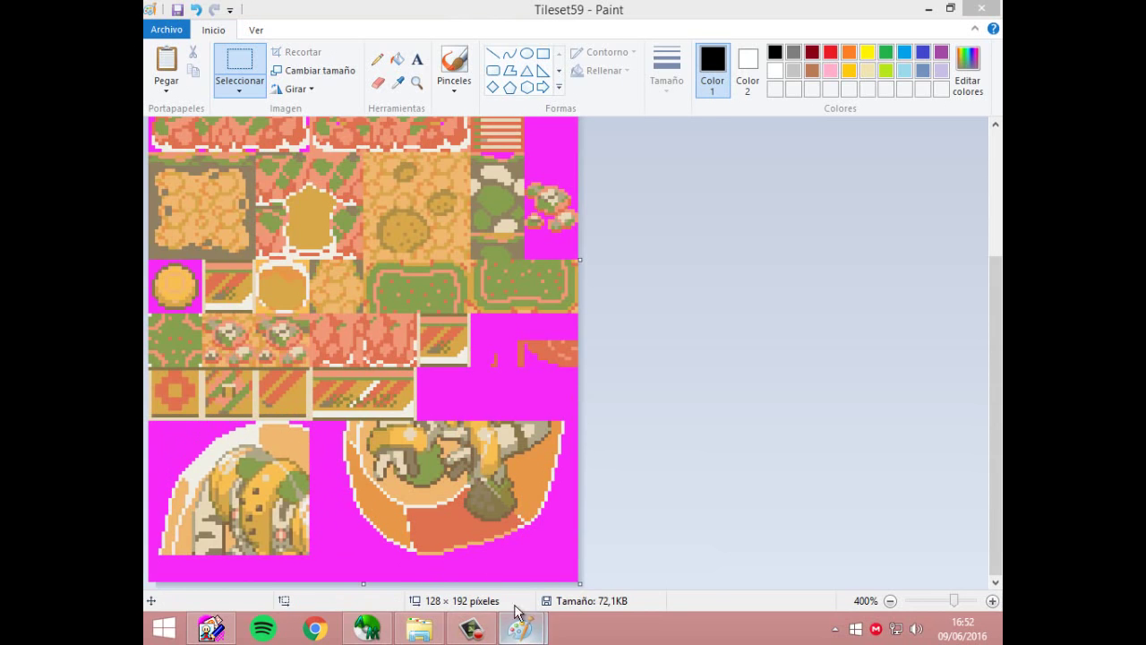
# Move the top 24 × 16 pixels of the remaining Regigigas piece into Tileset59's free area above the lower half, flush right
pyautogui.moveTo(522, 628)
pyautogui.click(624, 527)
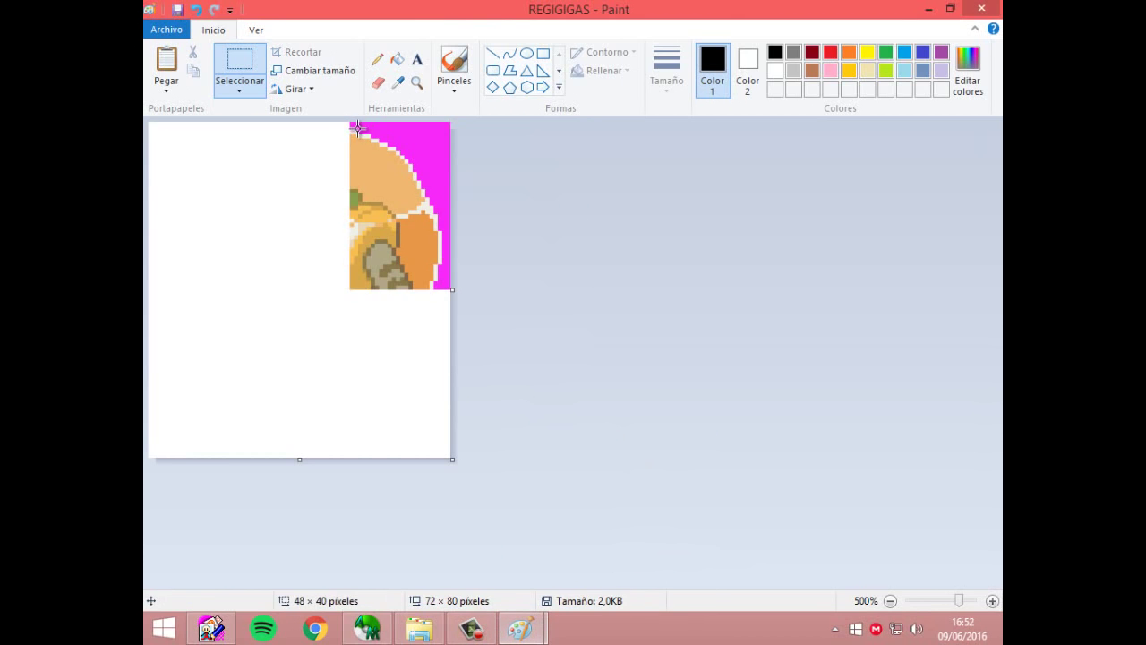
pyautogui.moveTo(417, 182); pyautogui.dragTo(577, 196)
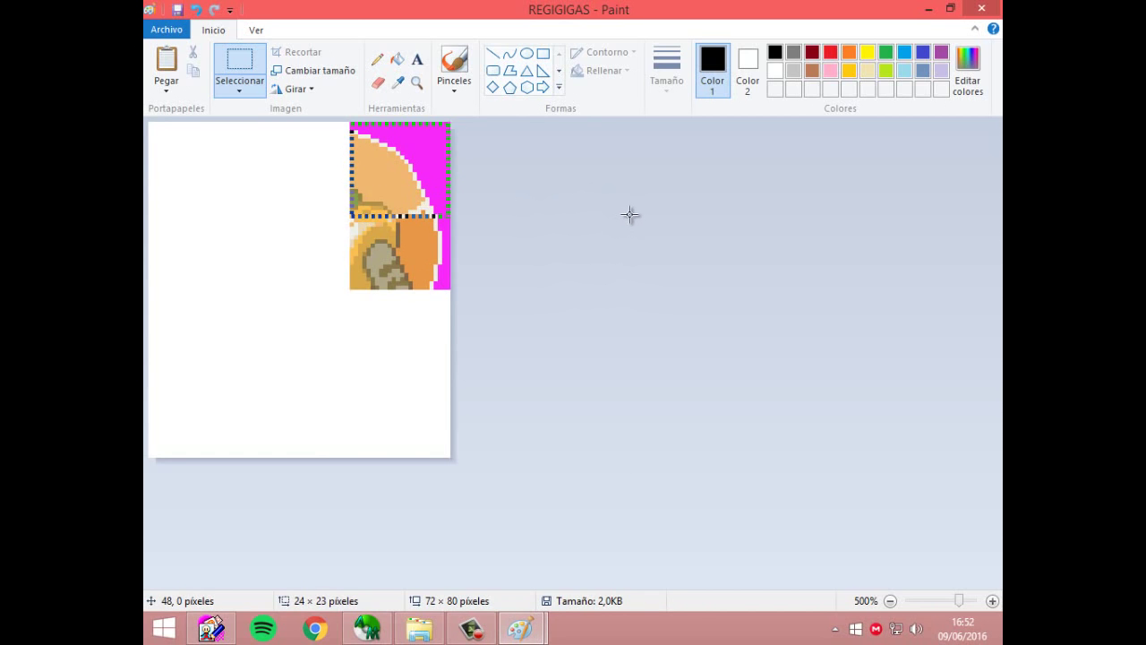
pyautogui.moveTo(639, 216); pyautogui.dragTo(724, 183)
pyautogui.press('Delete')
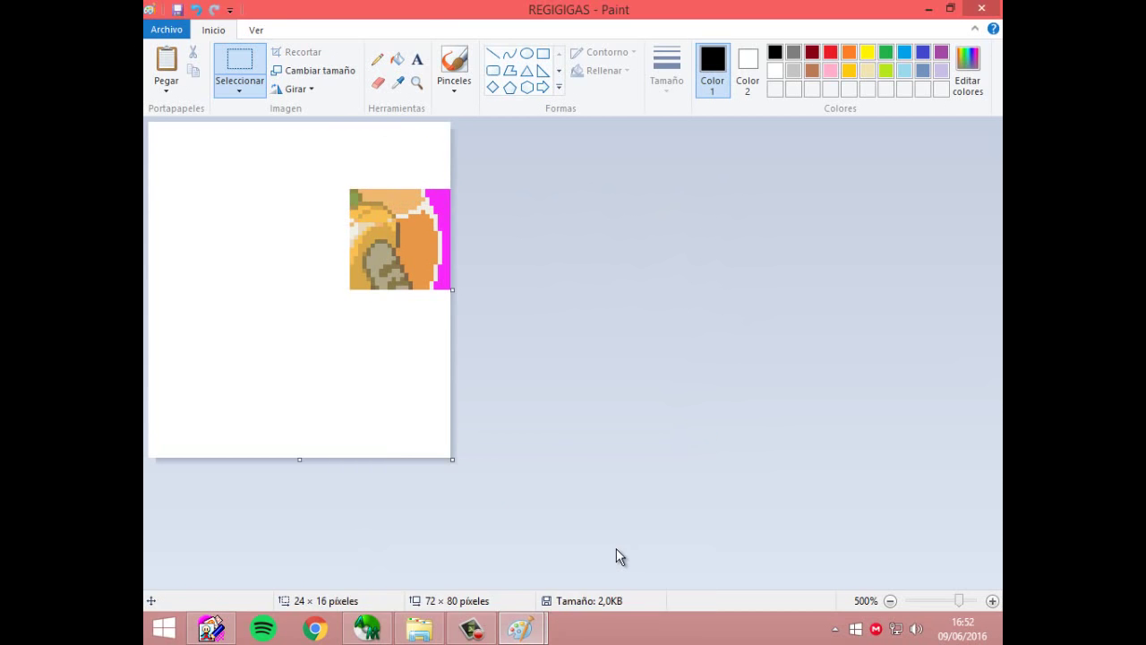
pyautogui.moveTo(521, 626)
pyautogui.click(466, 557)
pyautogui.hotkey('ctrl', 'v')
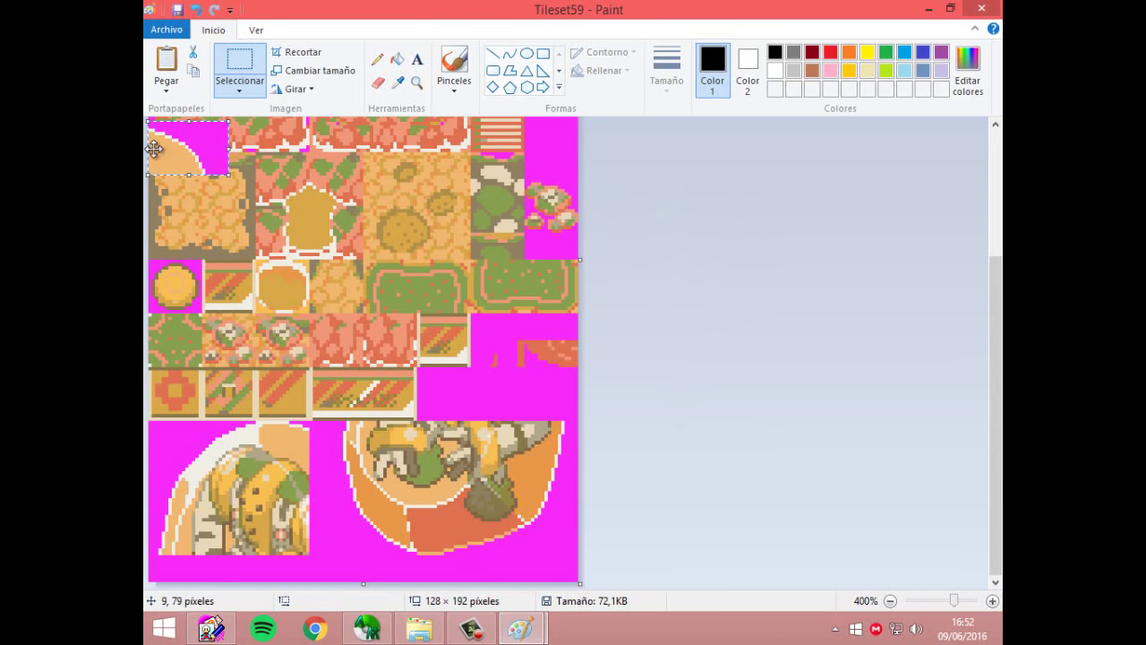
pyautogui.moveTo(166, 140); pyautogui.dragTo(546, 387)
# Move the next 24 × 16 pixel Regigigas block into Tileset59, between the last tile row's end and the curved top-right piece
pyautogui.moveTo(546, 612)
pyautogui.click(615, 541)
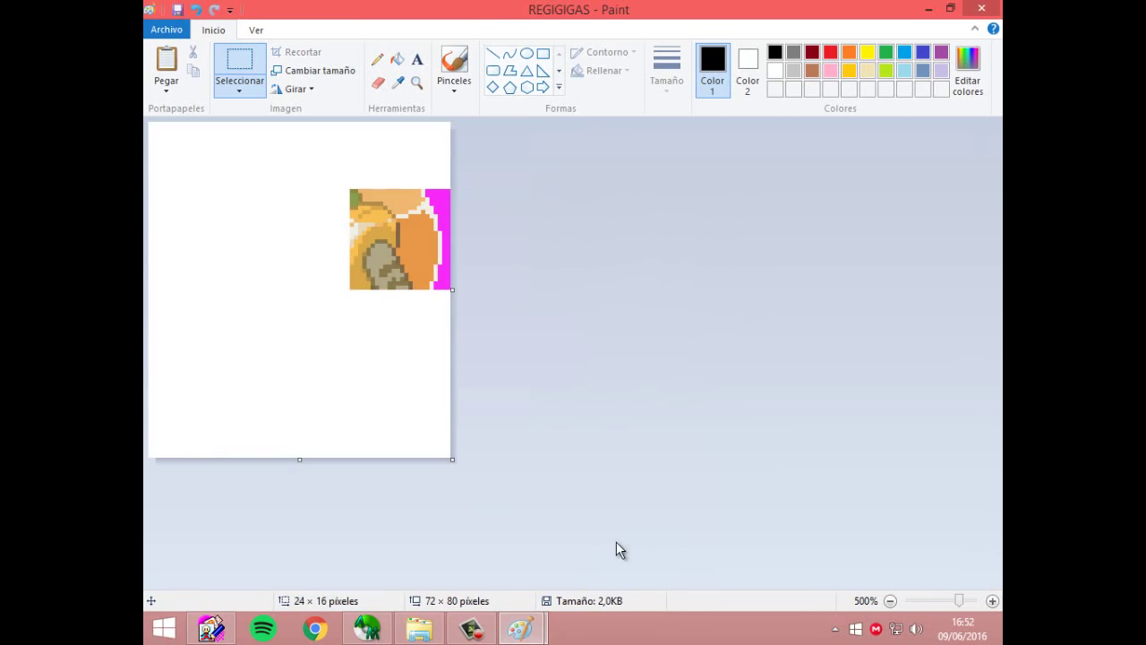
pyautogui.moveTo(350, 188); pyautogui.dragTo(589, 258)
pyautogui.hotkey('ctrl', 'x')
pyautogui.hotkey('alt', 'Tab')
pyautogui.hotkey('ctrl', 'v')
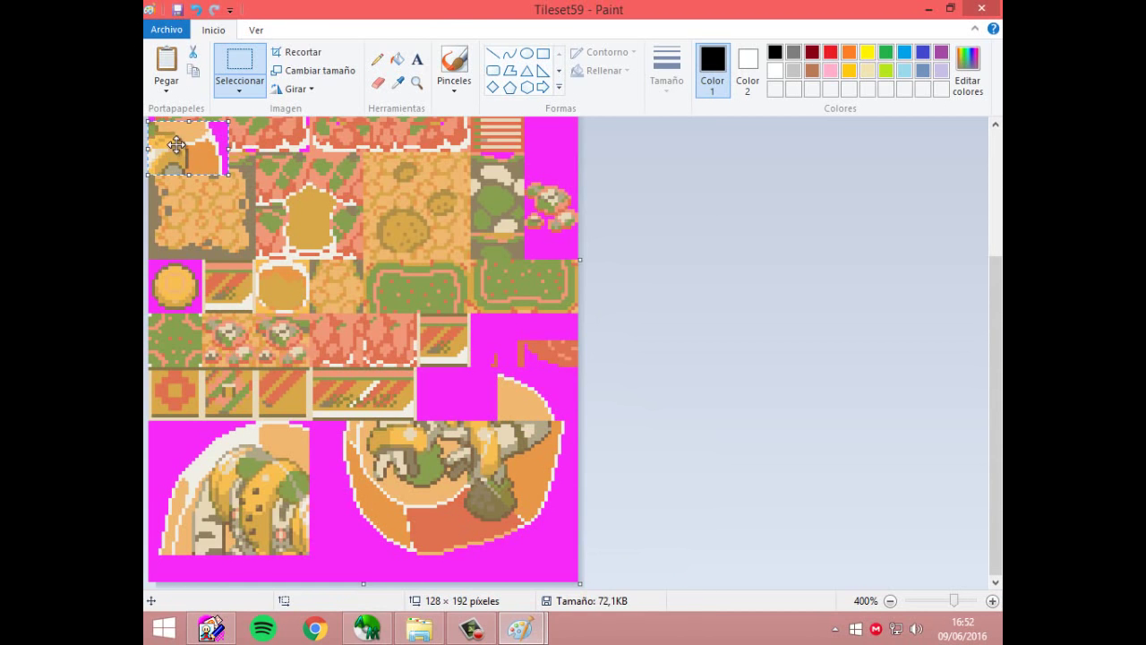
pyautogui.moveTo(176, 145); pyautogui.dragTo(444, 386)
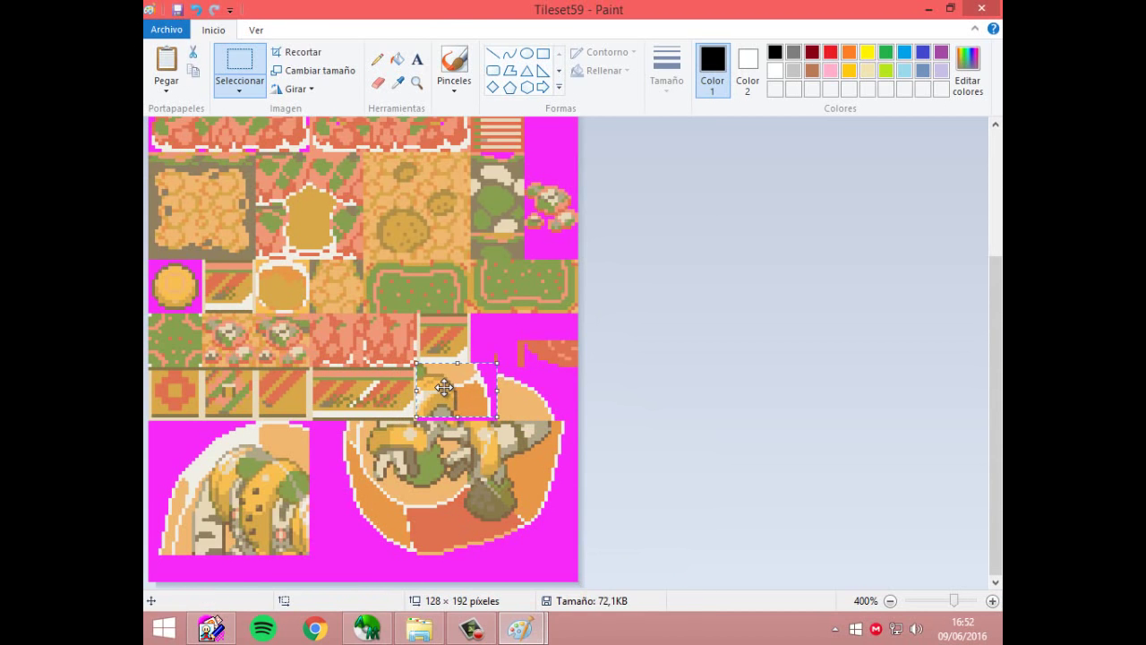
pyautogui.press('Down')
# Move the last 24 × 8 pixel Regigigas strip into Tileset59's bottom-left corner, directly under the 48 × 40 piece
pyautogui.click(521, 630)
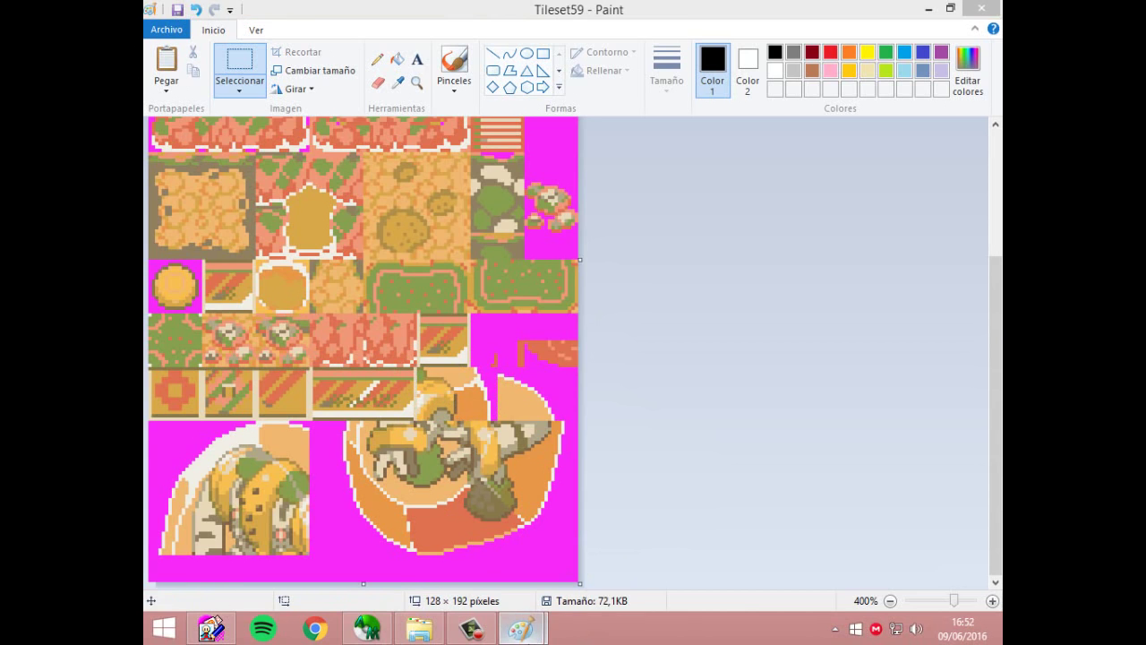
pyautogui.click(429, 528)
pyautogui.moveTo(349, 257)
pyautogui.mouseDown()
pyautogui.moveTo(427, 296)
pyautogui.moveTo(481, 295)
pyautogui.mouseUp()
pyautogui.press('Delete')
pyautogui.click(526, 628)
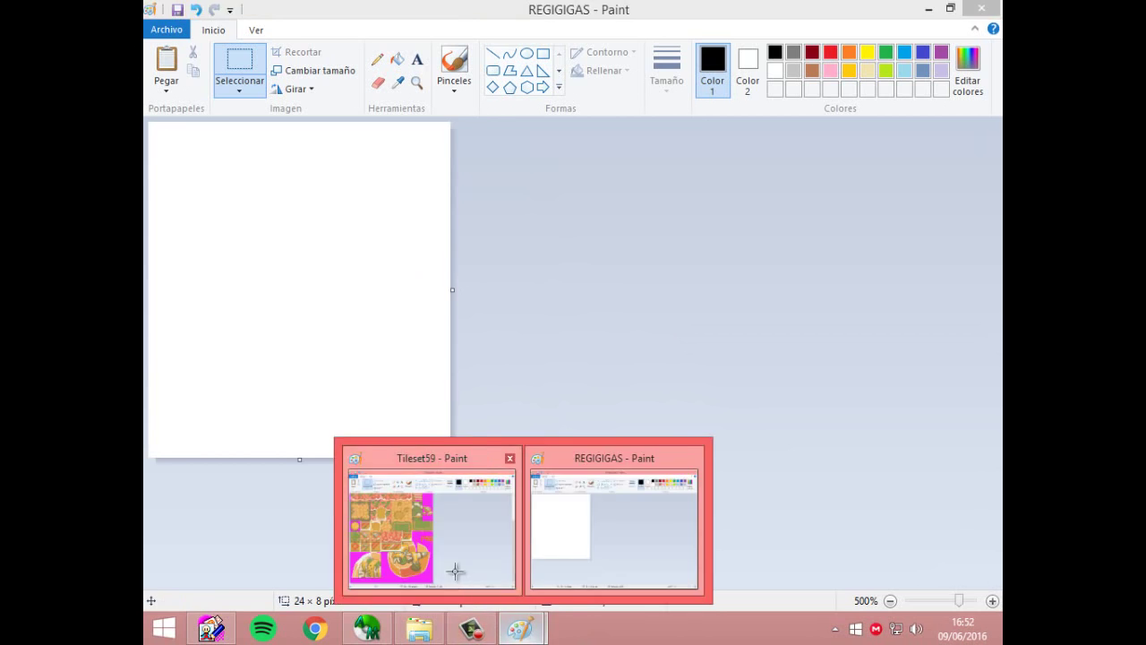
pyautogui.click(454, 568)
pyautogui.moveTo(268, 588); pyautogui.dragTo(183, 561)
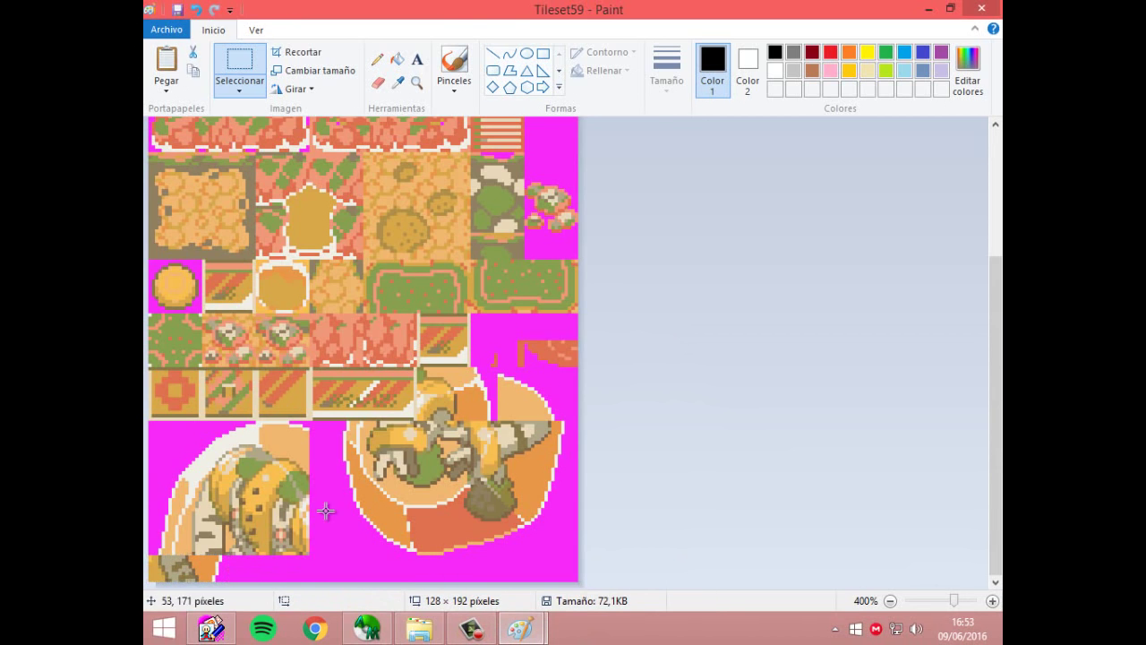
# Deselect the placed piece, close Tileset59, and close the emptied REGIGIGAS image without saving its changes
pyautogui.click(328, 511)
pyautogui.click(982, 9)
pyautogui.click(982, 9)
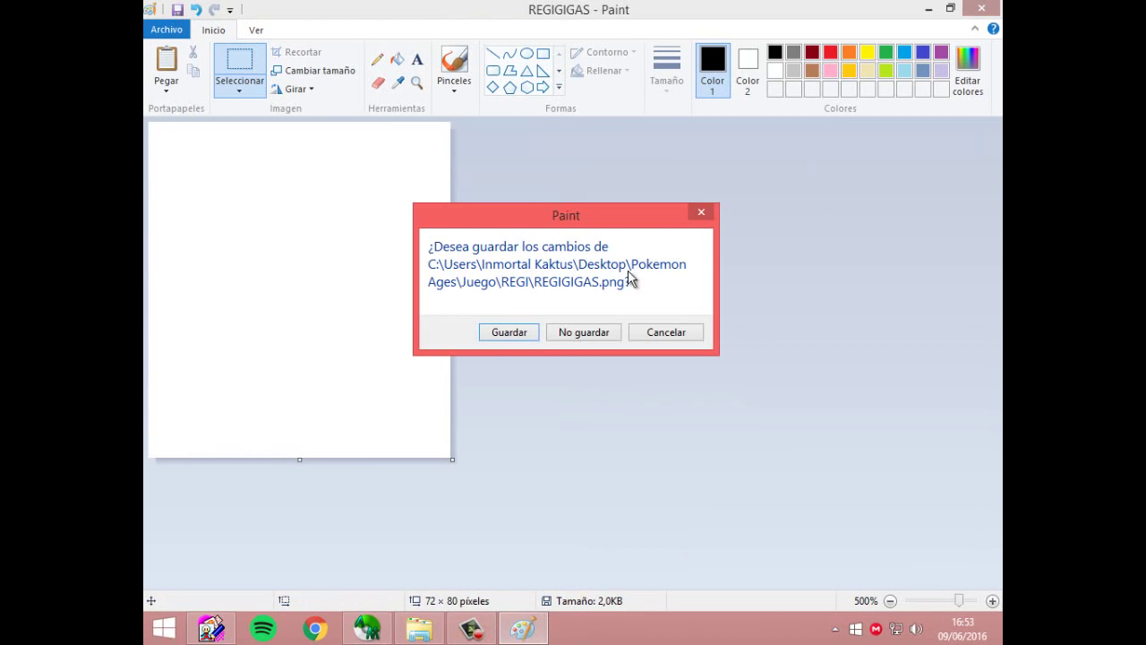
pyautogui.click(577, 335)
# Switch to Advance Map, load the edited Tileset59 image as tileset 2 in the block editor, and save the changes
pyautogui.click(367, 629)
pyautogui.click(250, 217)
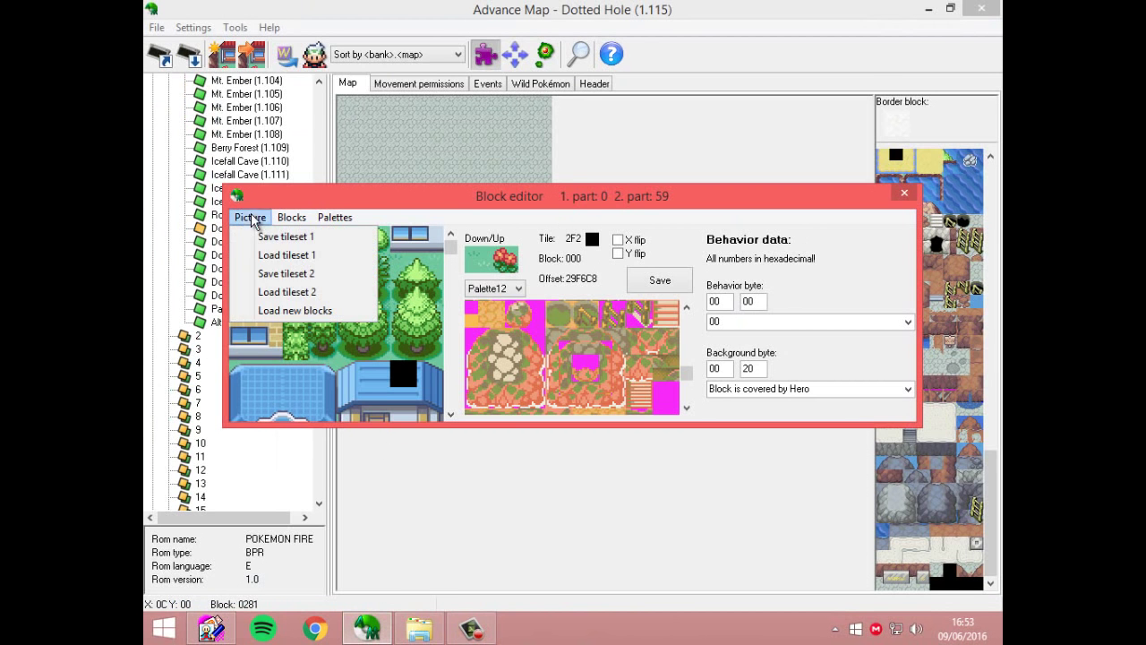
pyautogui.click(322, 295)
pyautogui.doubleClick(493, 205)
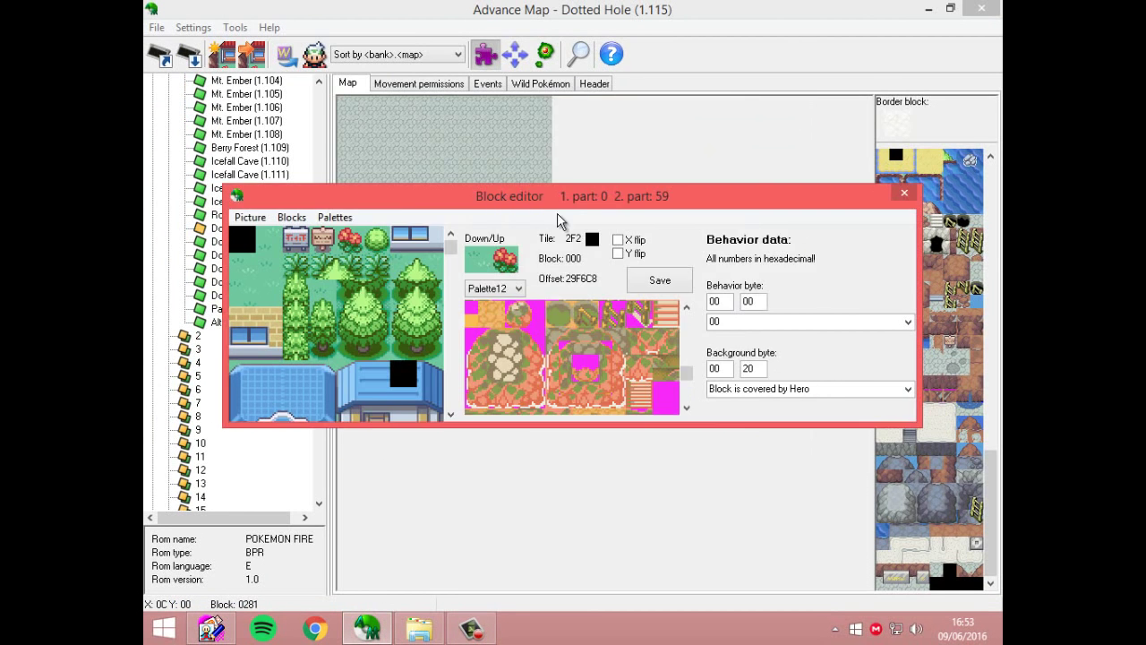
pyautogui.click(646, 257)
pyautogui.click(573, 459)
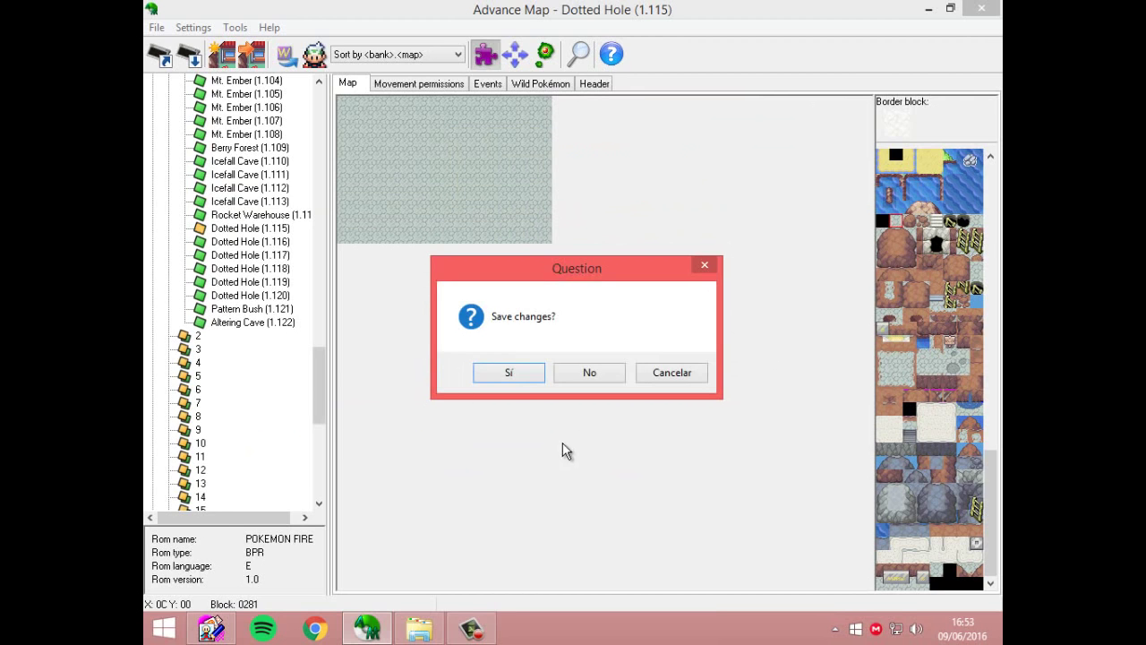
pyautogui.click(507, 372)
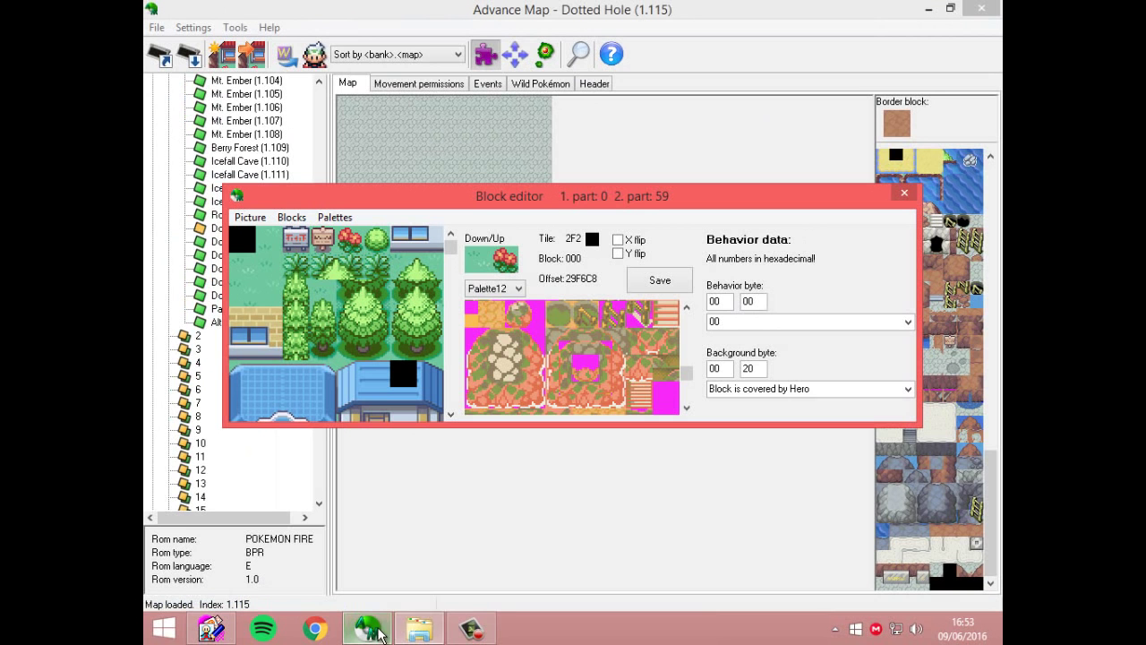
# Assemble the left part of Regigigas's upper half from its Palette12 tiles in the blocks beside the grey boulder, blanking the adjoining blocks with magenta
pyautogui.moveTo(452, 246); pyautogui.dragTo(488, 404)
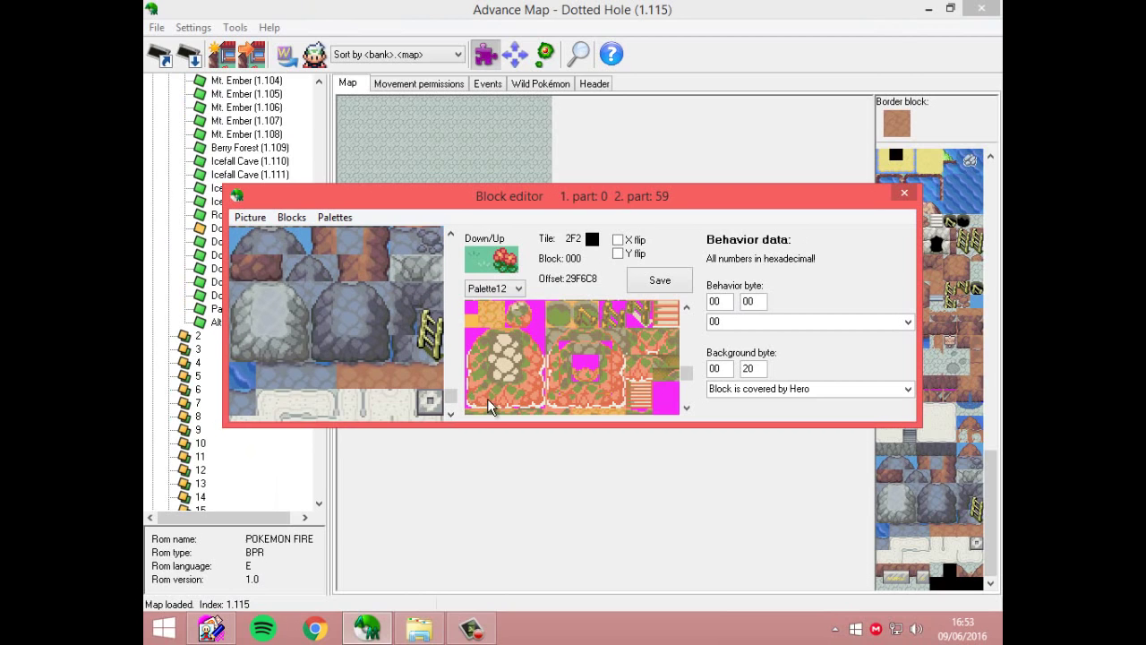
pyautogui.click(404, 320)
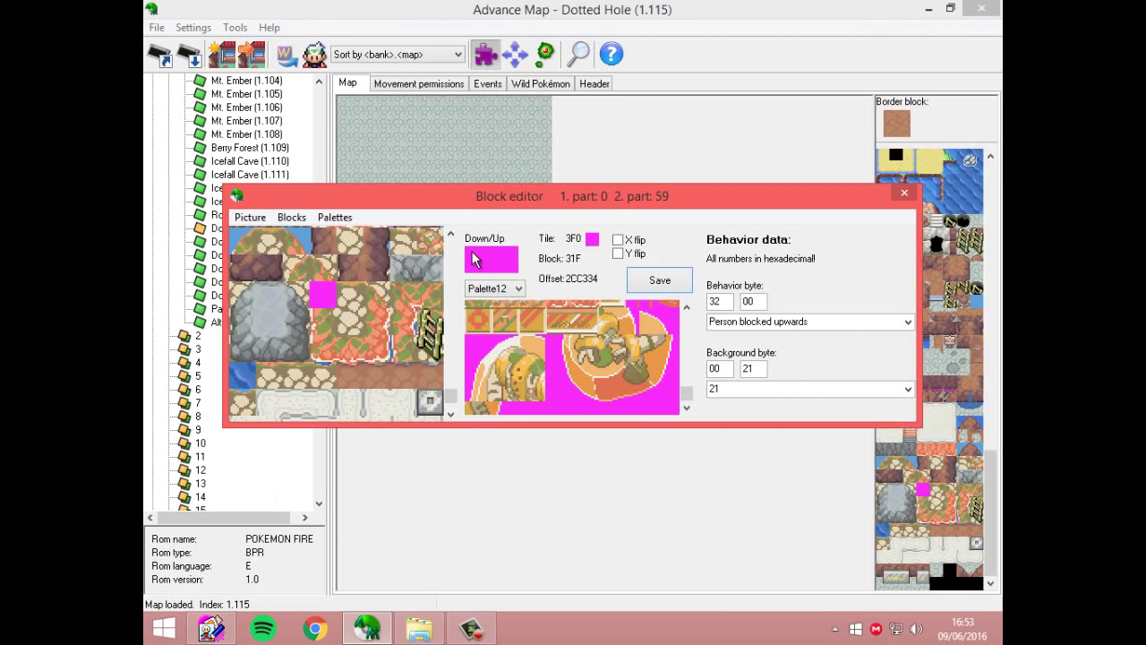
pyautogui.click(335, 343)
pyautogui.click(558, 350)
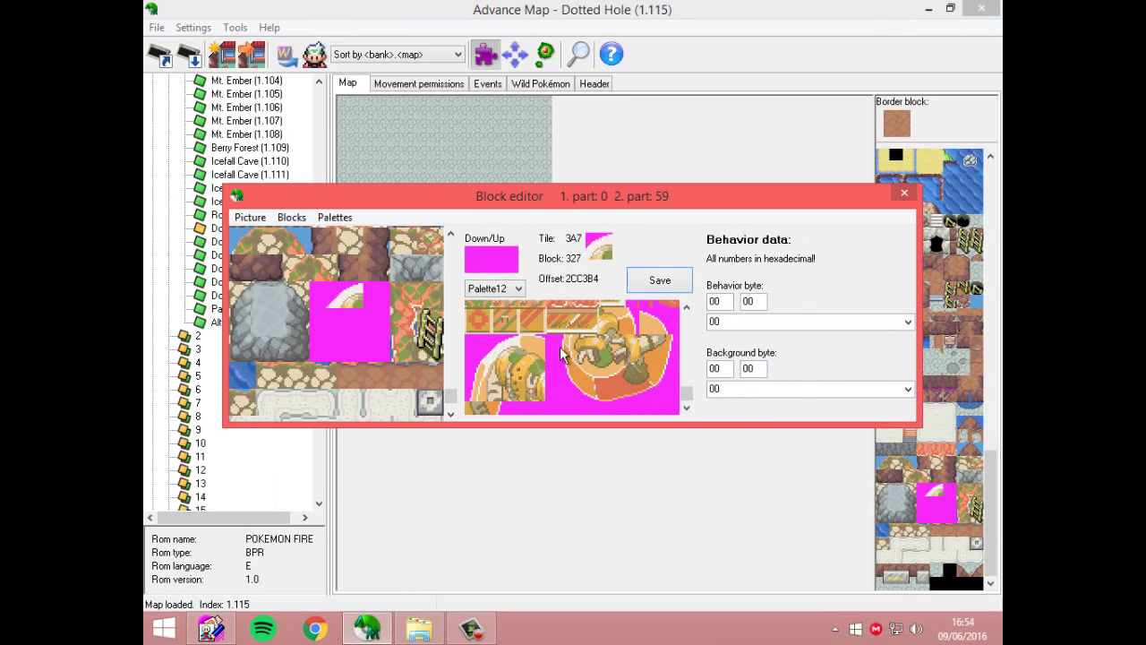
pyautogui.click(502, 255)
pyautogui.click(504, 269)
pyautogui.click(349, 348)
pyautogui.click(376, 349)
pyautogui.click(402, 296)
pyautogui.click(429, 321)
pyautogui.click(403, 349)
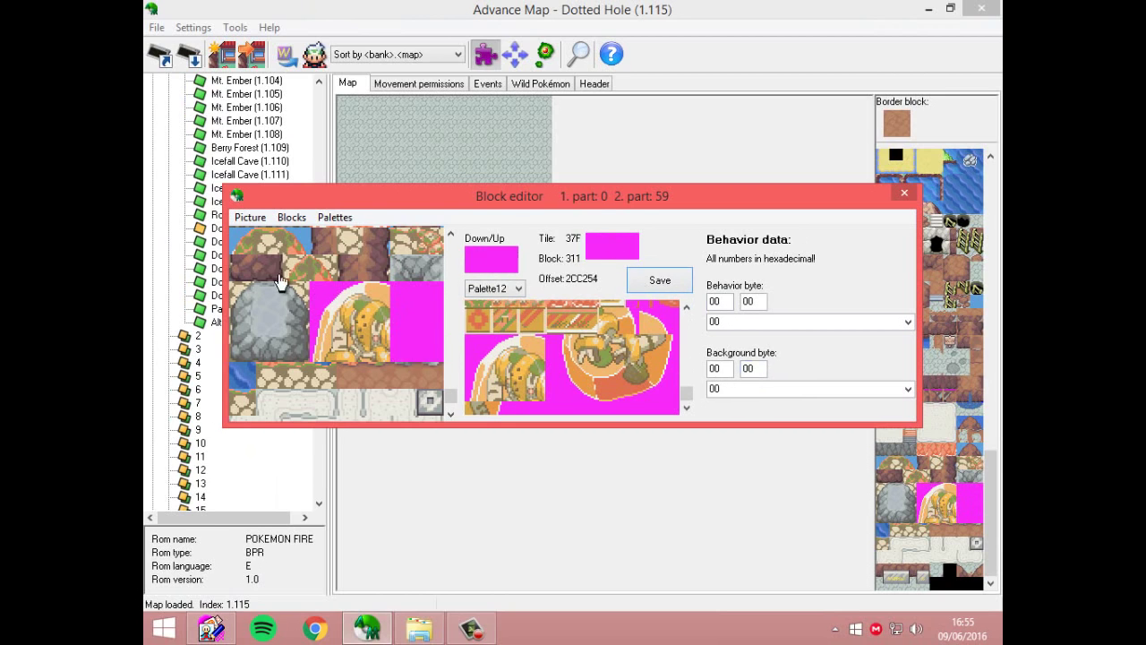
# Complete the right side of Regigigas's upper half in the adjoining blocks using the separately stored tileset pieces
pyautogui.scroll(-1, 376, 336)
pyautogui.click(403, 342)
pyautogui.click(404, 262)
pyautogui.click(488, 409)
pyautogui.click(477, 264)
pyautogui.click(431, 262)
pyautogui.click(497, 254)
pyautogui.click(324, 322)
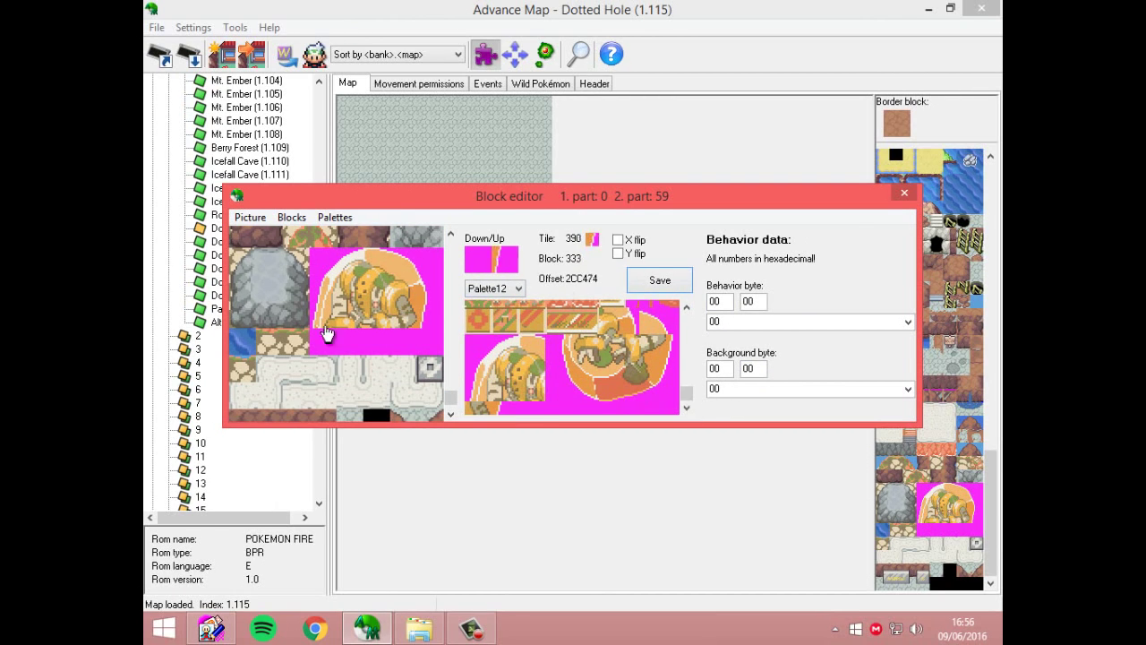
# Build Regigigas's lower half in the blocks beneath the upper half, and test-place the figure near the map's top centre
pyautogui.click(431, 342)
pyautogui.click(505, 260)
pyautogui.click(385, 342)
pyautogui.click(589, 397)
pyautogui.click(903, 193)
pyautogui.click(451, 143)
pyautogui.click(485, 53)
# Add the remaining bottom-edge Regigigas tiles to the spare blocks, save the blocks, and clear the test figure from the map
pyautogui.click(604, 406)
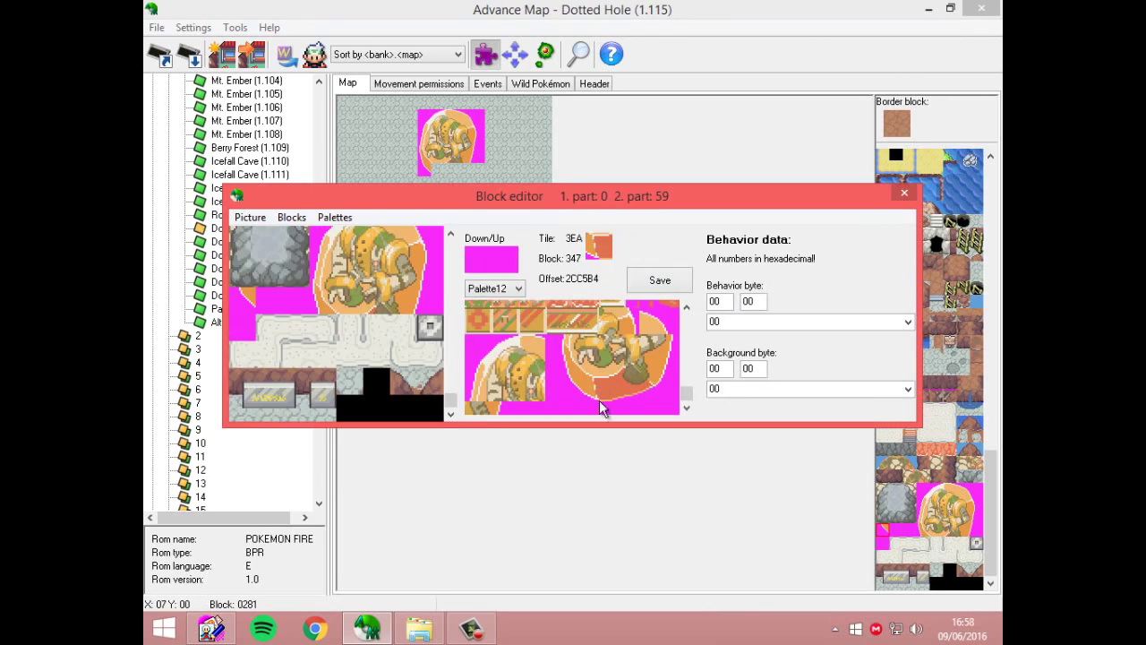
pyautogui.click(659, 280)
pyautogui.click(903, 192)
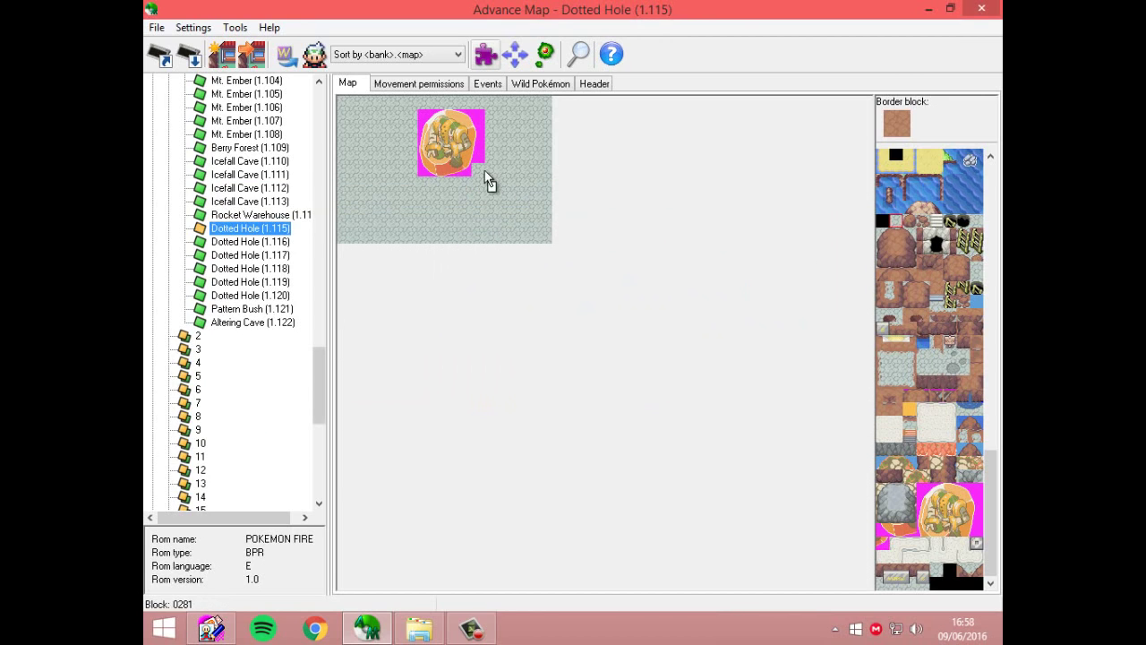
pyautogui.moveTo(486, 179)
pyautogui.mouseDown()
pyautogui.moveTo(427, 171)
pyautogui.moveTo(371, 194)
pyautogui.moveTo(499, 153)
pyautogui.moveTo(439, 122)
pyautogui.moveTo(450, 133)
pyautogui.mouseUp()
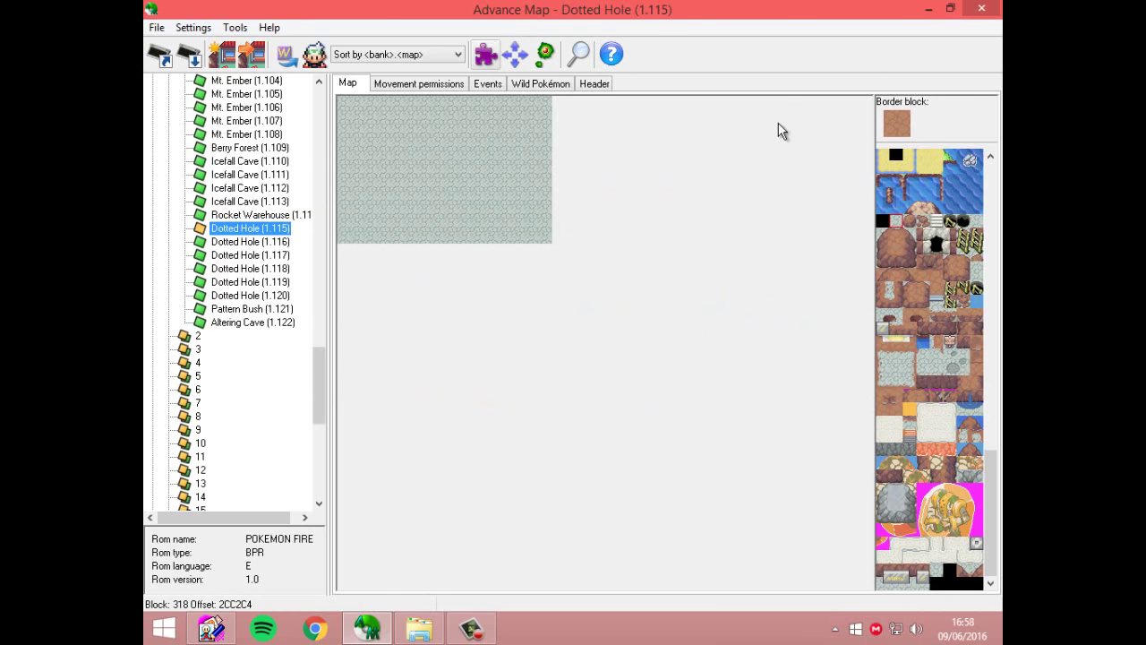
# Enlarge the Dotted Hole map and lay out brown cave walls around a grey floor with a ladder and rocks
pyautogui.click(595, 83)
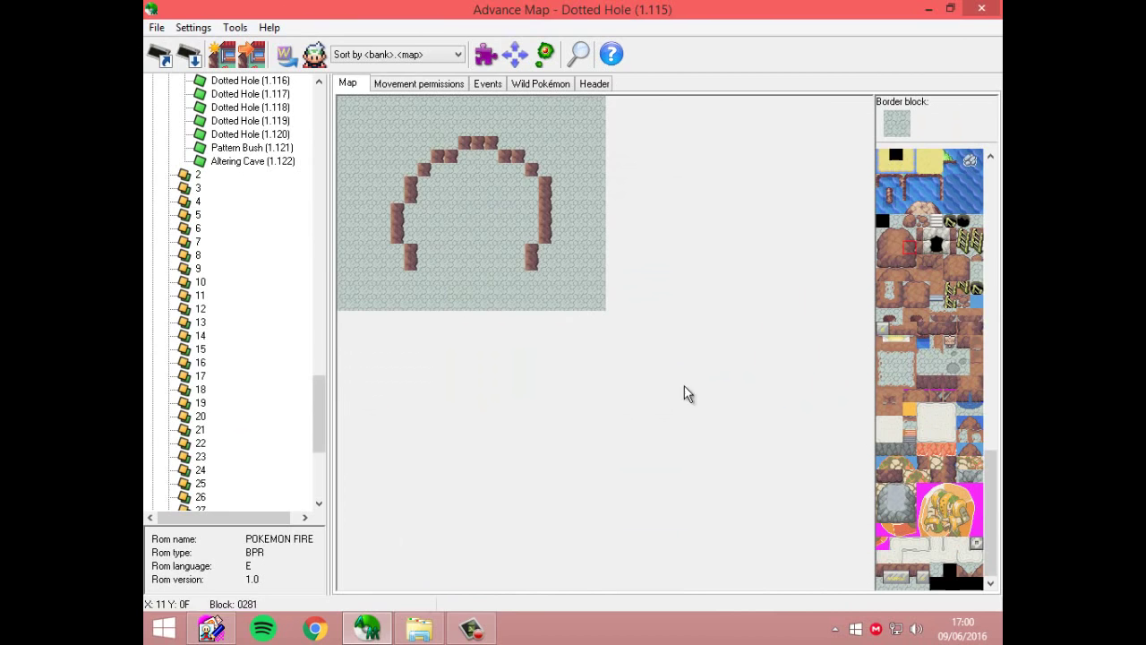
pyautogui.click(491, 257)
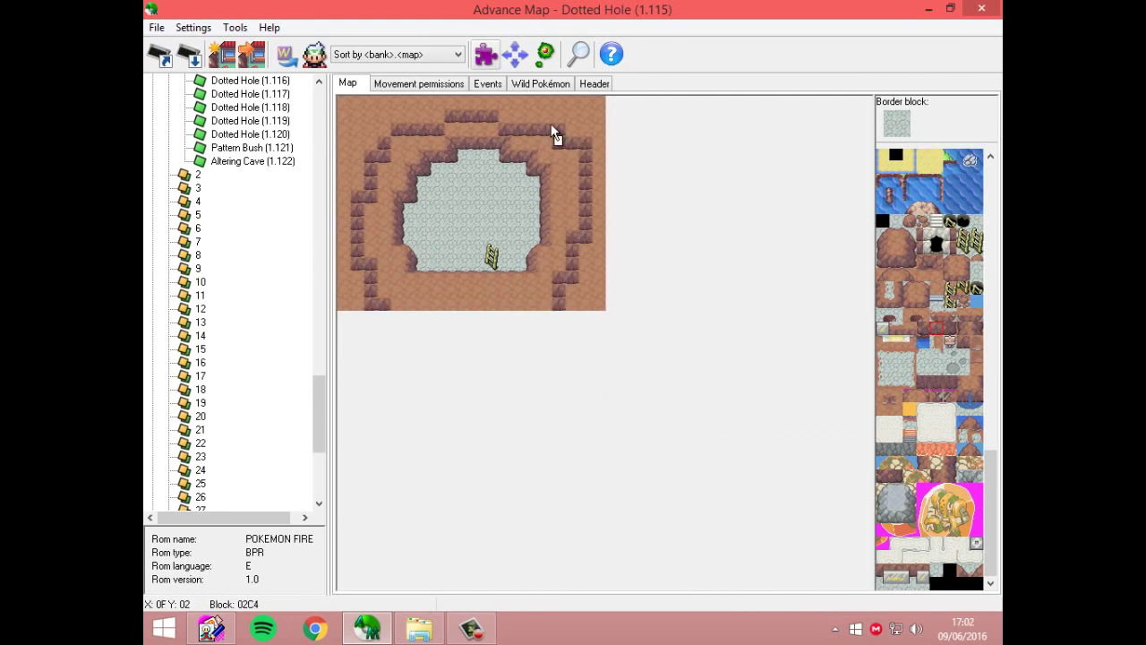
pyautogui.click(378, 136)
pyautogui.moveTo(370, 304); pyautogui.dragTo(546, 303)
pyautogui.click(376, 230)
pyautogui.click(423, 237)
pyautogui.click(518, 210)
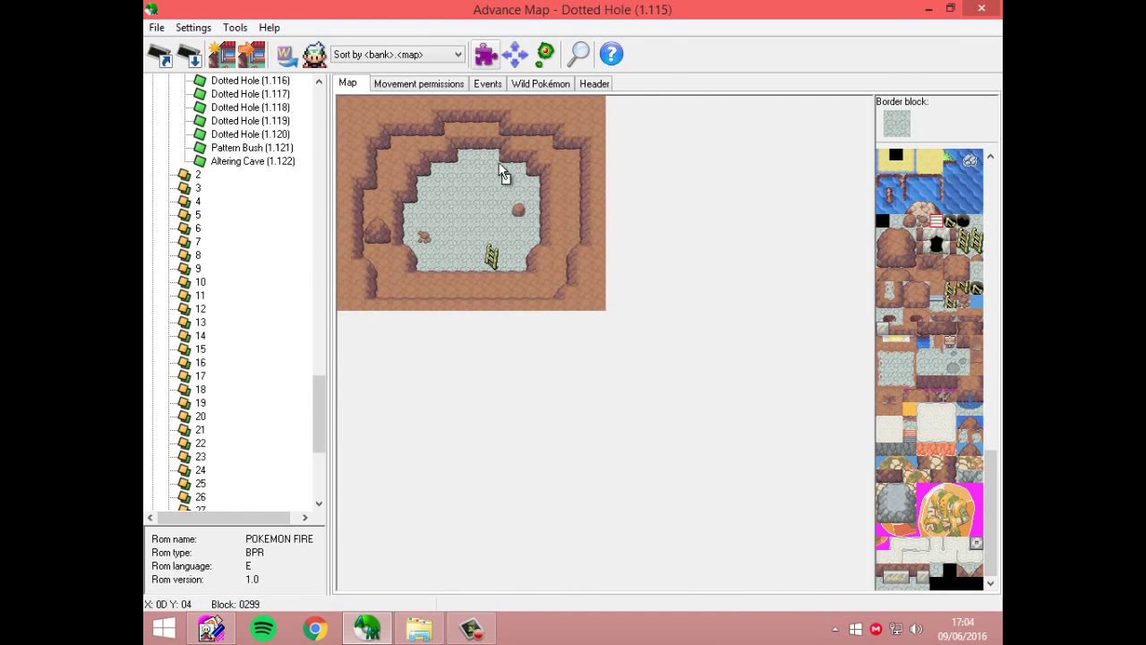
# Decorate the cave floor with craters, grey stone blocks and a pale slab below Regigigas's spot
pyautogui.click(509, 176)
pyautogui.click(471, 203)
pyautogui.moveTo(882, 570); pyautogui.dragTo(906, 586)
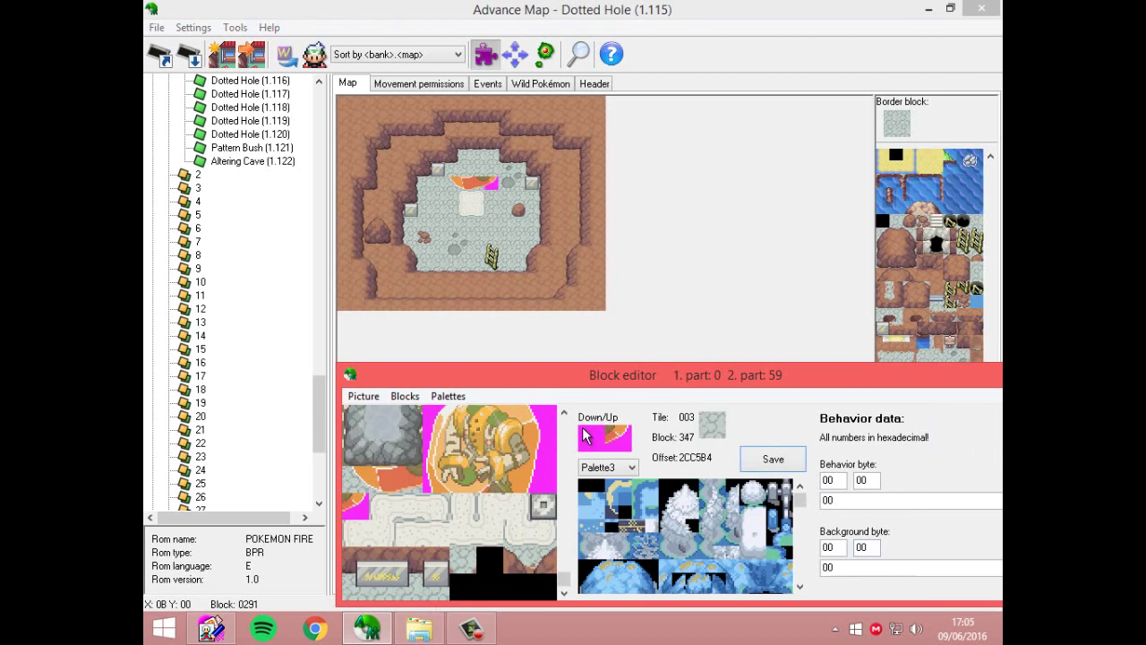
# Replace the magenta background of the Regigigas blocks with cave floor and wall tiles, and save the map
pyautogui.click(533, 457)
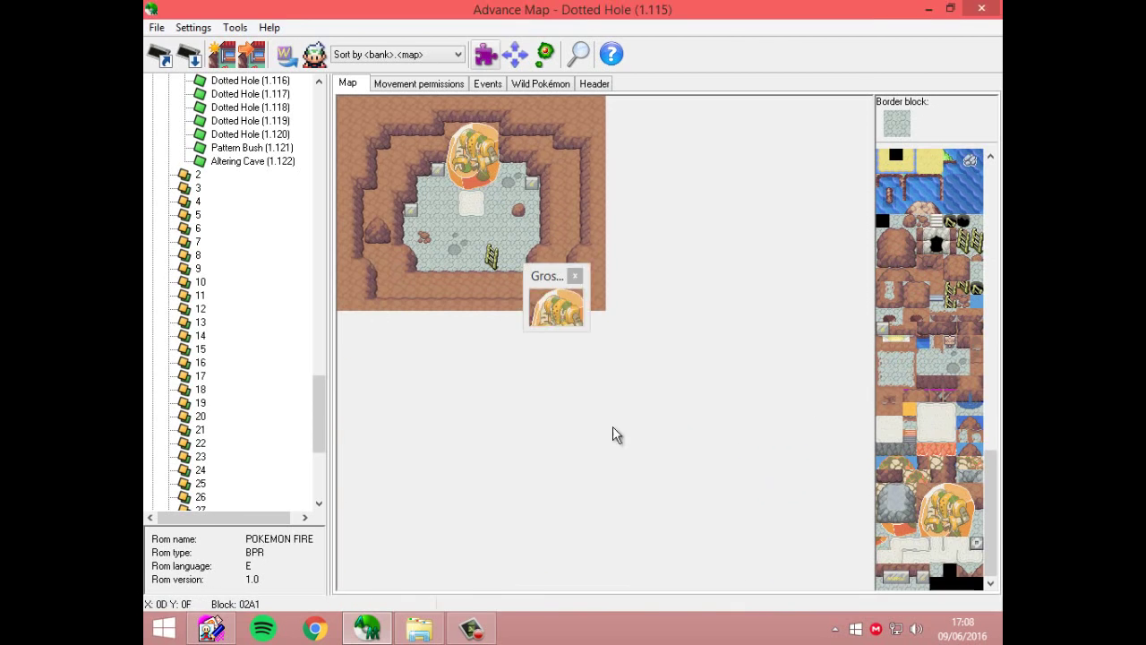
pyautogui.click(486, 54)
pyautogui.click(431, 273)
pyautogui.scroll(-1, 431, 273)
pyautogui.click(431, 273)
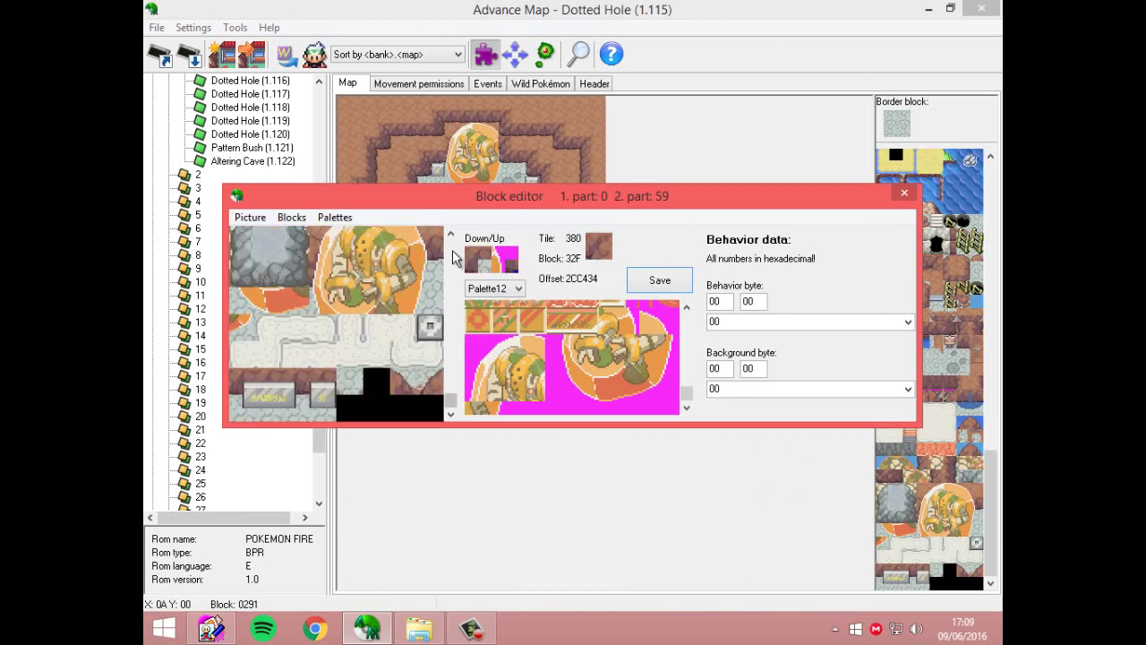
pyautogui.click(406, 295)
pyautogui.click(350, 273)
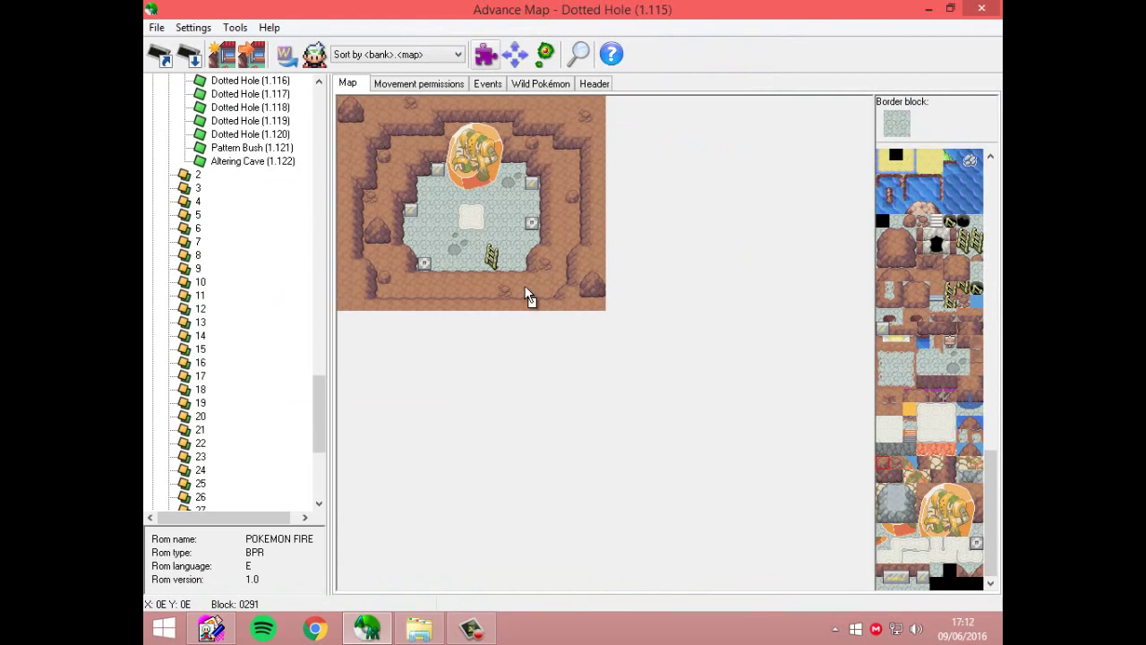
pyautogui.click(157, 27)
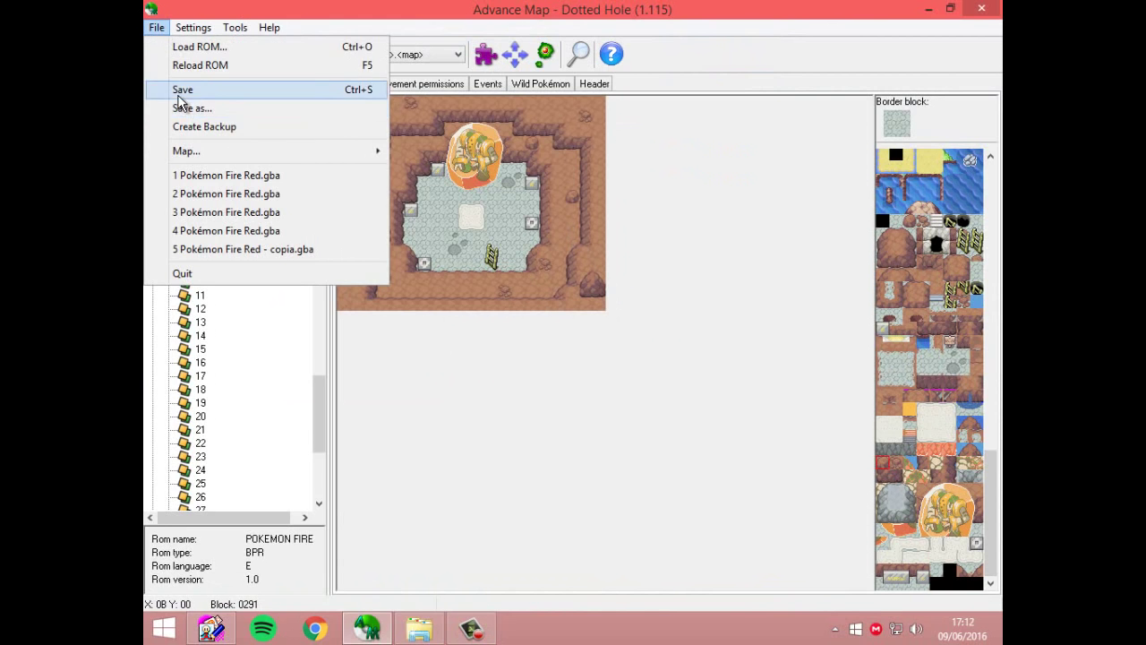
pyautogui.click(183, 92)
# Paint movement permission 1 along the inner cave walls, floor stones and Regigigas's base, and return to the map view
pyautogui.click(431, 83)
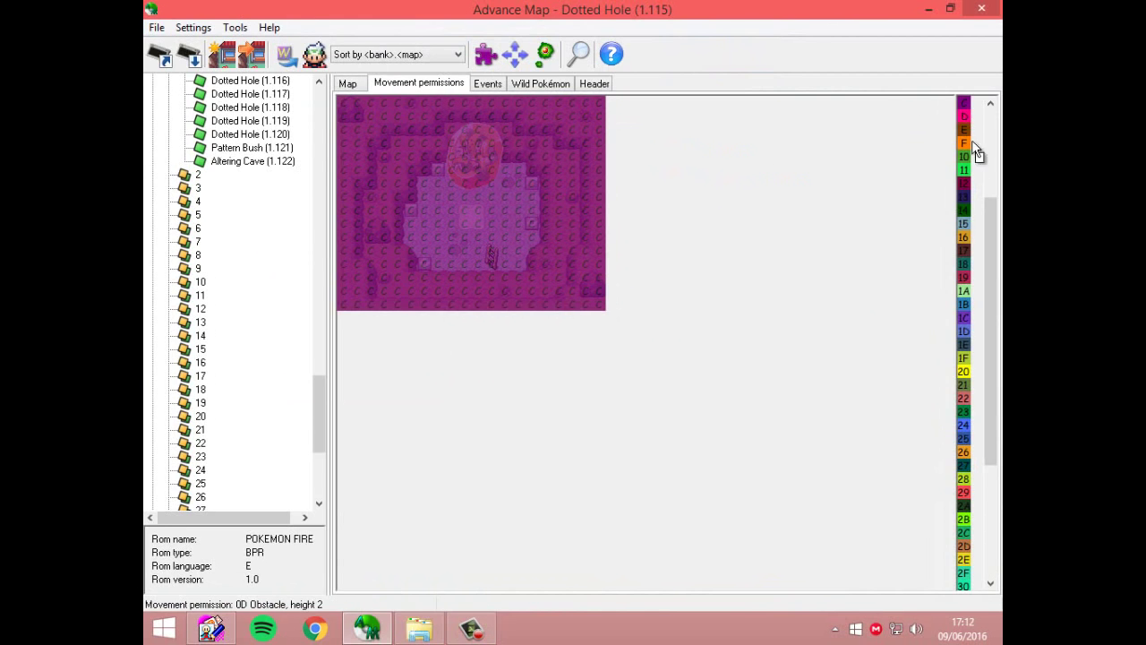
pyautogui.moveTo(991, 200); pyautogui.dragTo(993, 102)
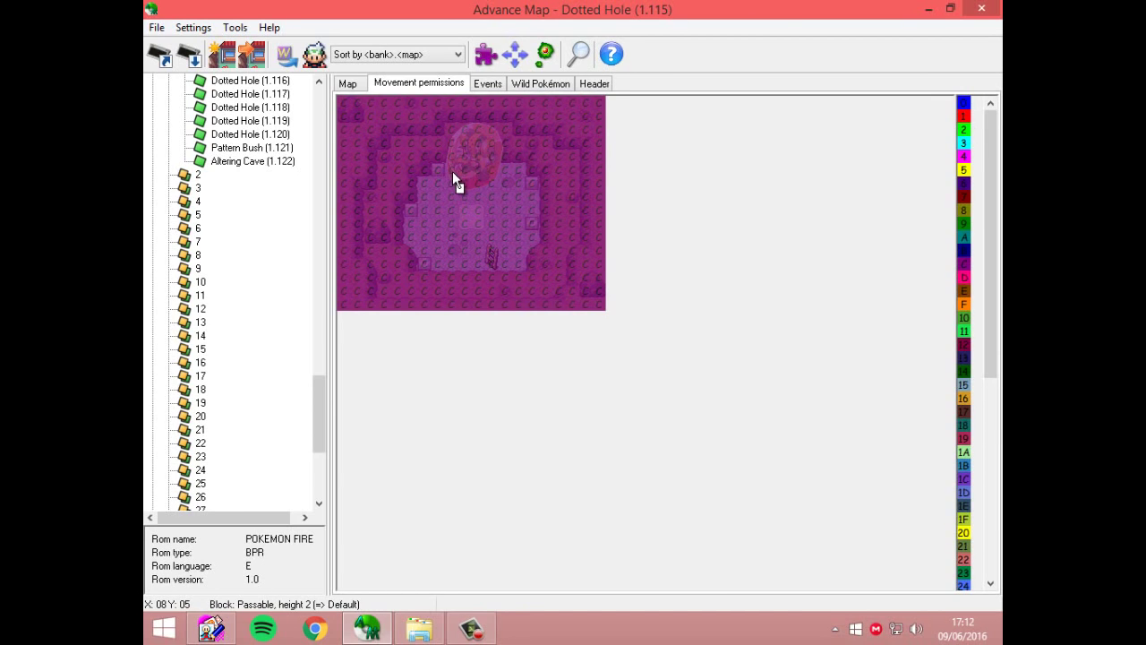
pyautogui.moveTo(453, 174)
pyautogui.mouseDown()
pyautogui.moveTo(514, 164)
pyautogui.moveTo(540, 184)
pyautogui.moveTo(543, 242)
pyautogui.moveTo(519, 269)
pyautogui.mouseUp()
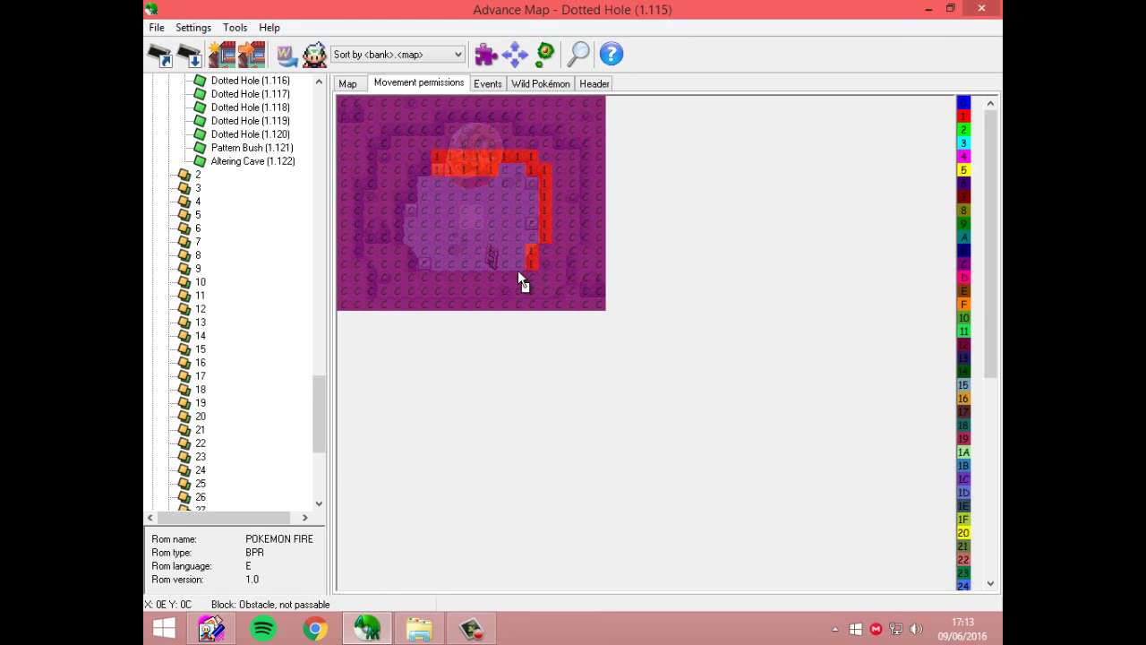
pyautogui.moveTo(423, 263)
pyautogui.mouseDown()
pyautogui.moveTo(397, 233)
pyautogui.moveTo(410, 207)
pyautogui.mouseUp()
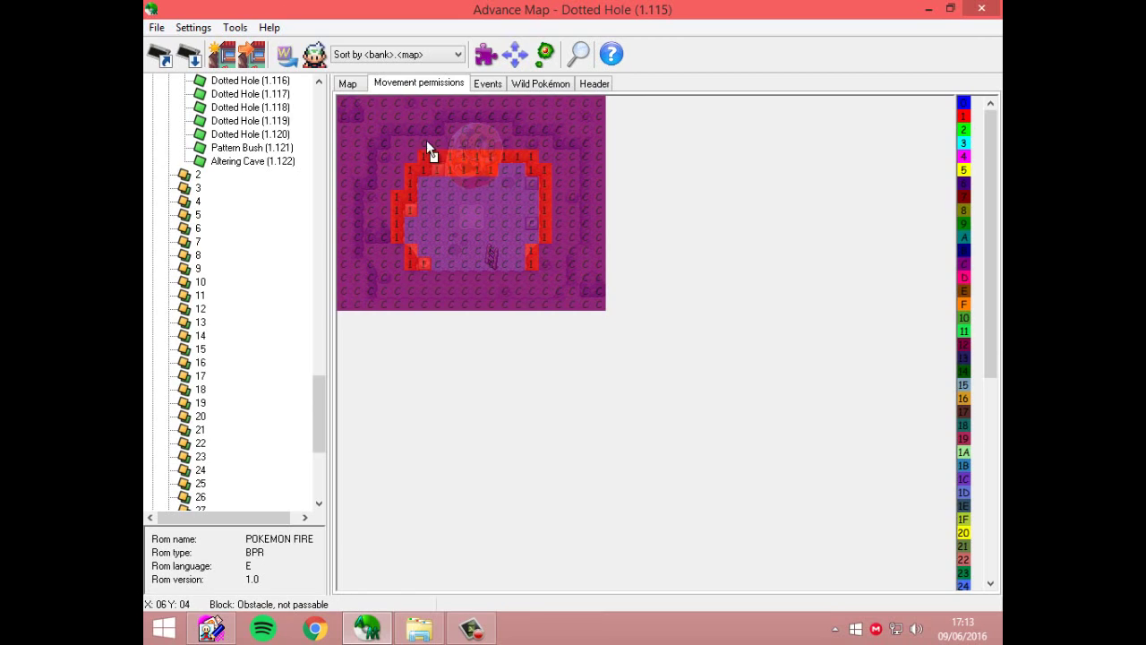
pyautogui.moveTo(435, 128); pyautogui.dragTo(400, 131)
pyautogui.click(348, 85)
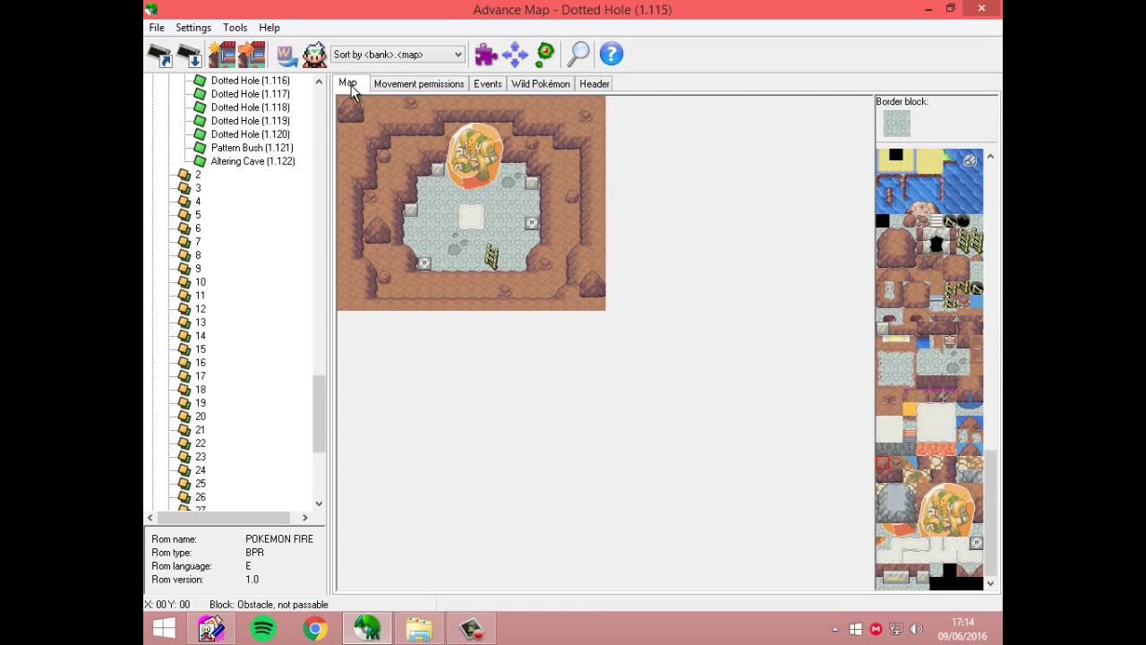